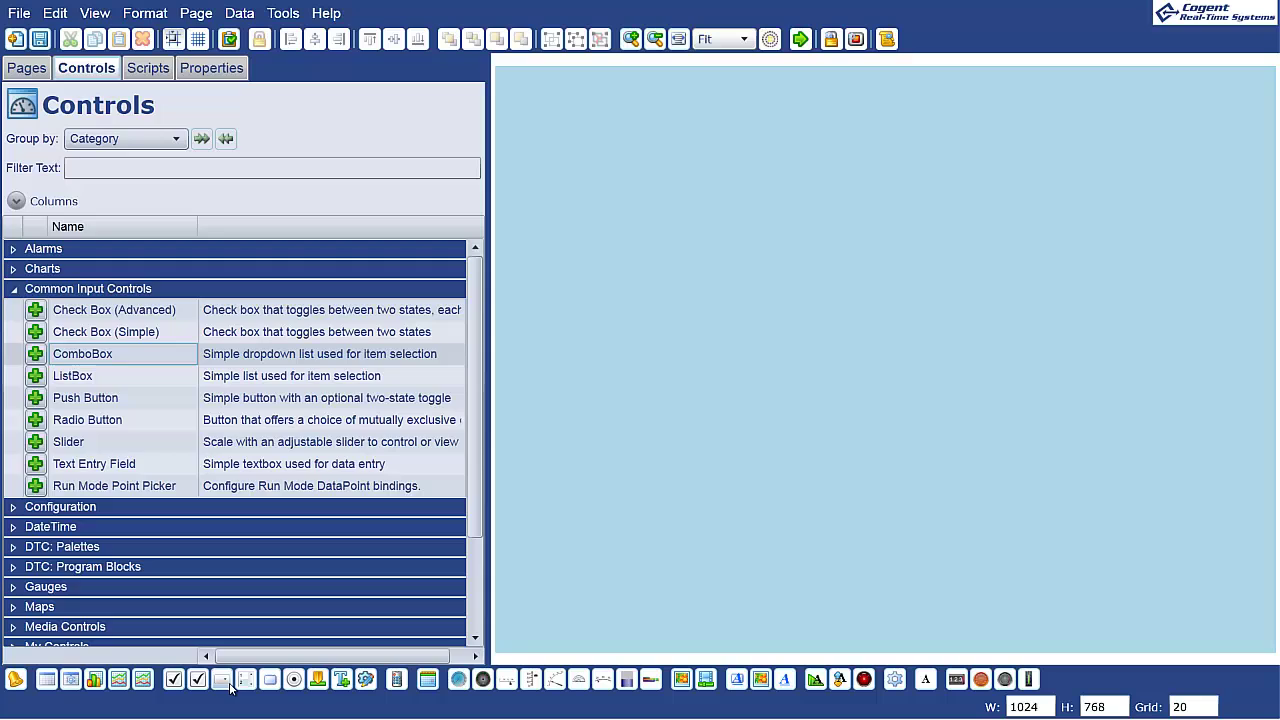
Step: Add a combo box at the page's top-left and a weekday list box
left_click(229, 684)
left_click_drag(871, 363, 577, 151)
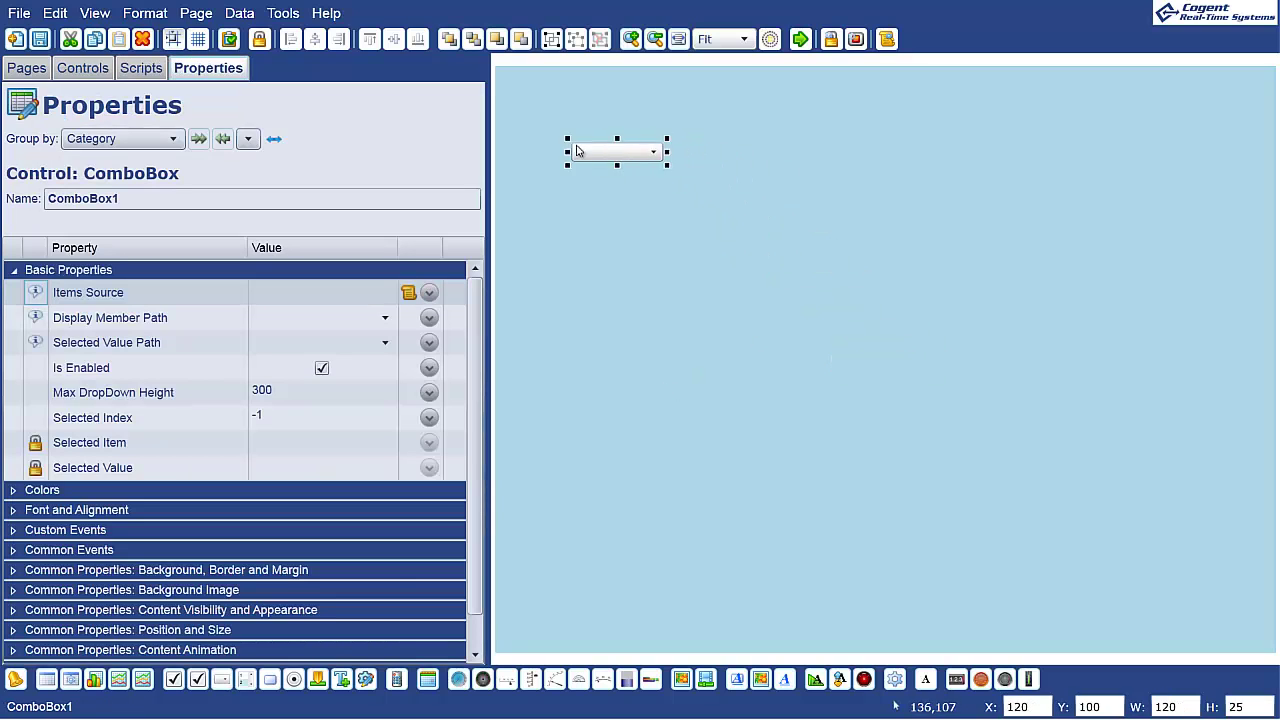
left_click(246, 680)
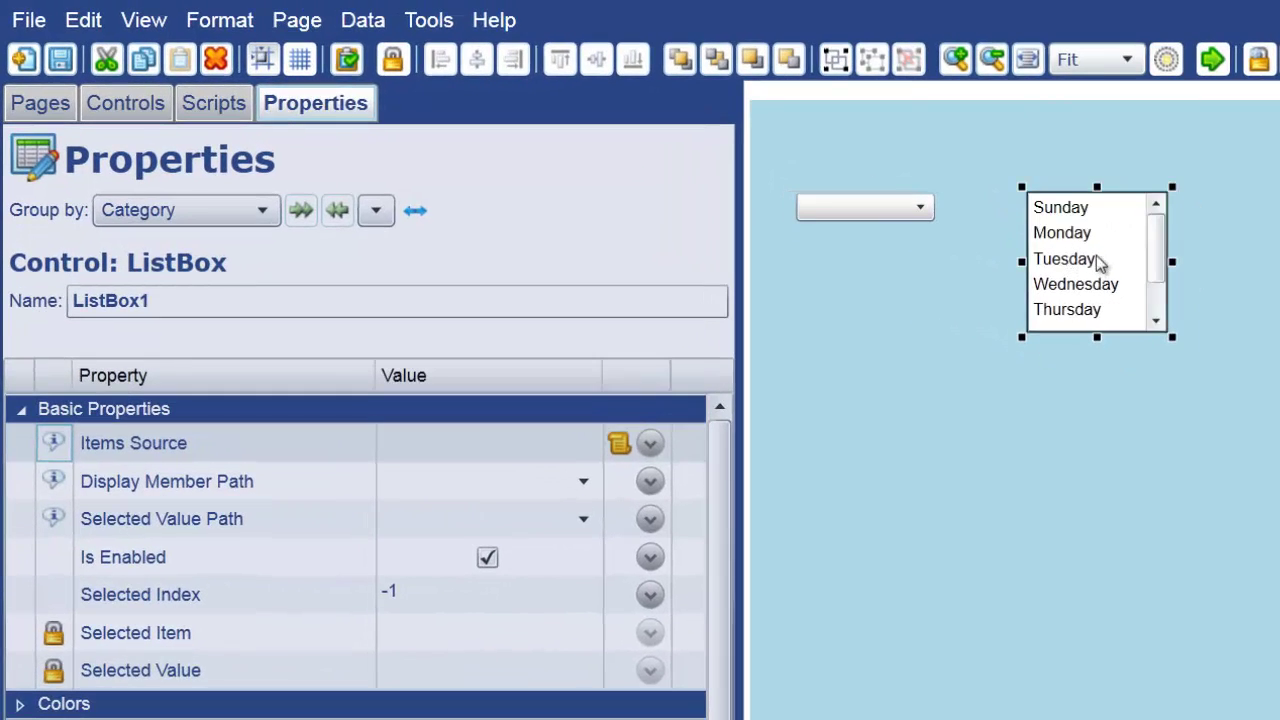
Step: Test both controls in run mode, leaving Wednesday selected in the list box, then stop
left_click(1205, 61)
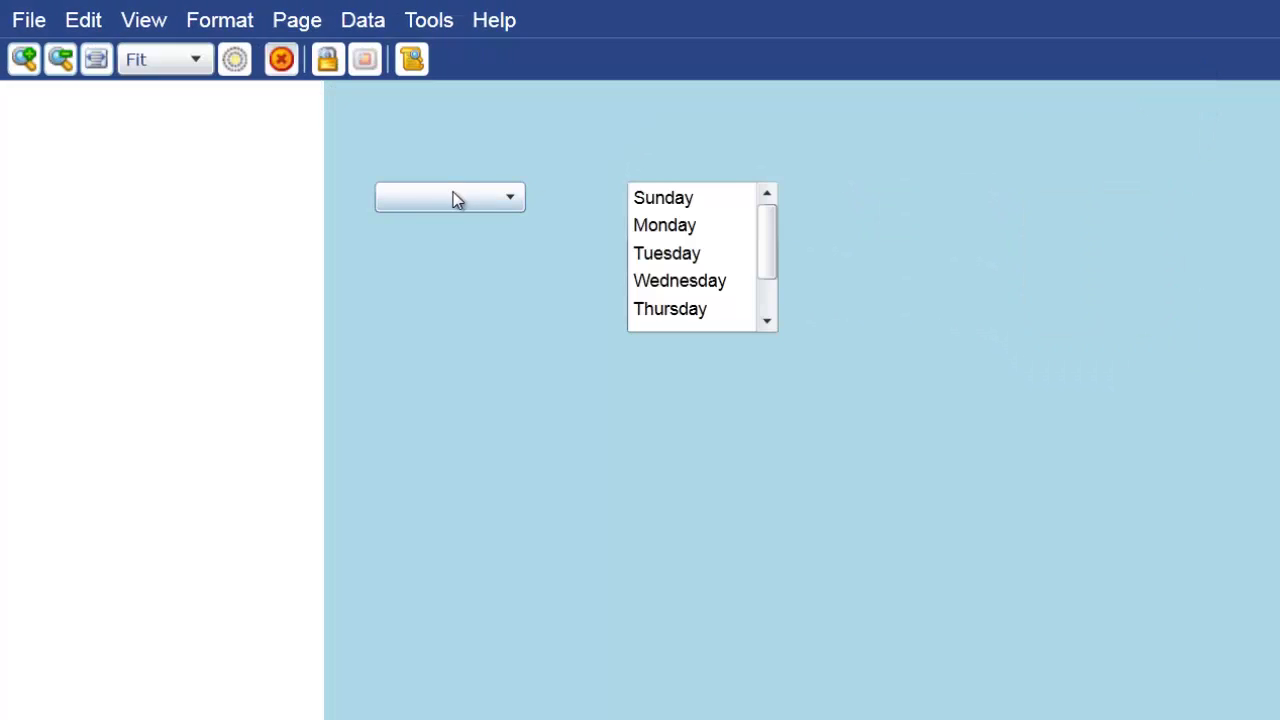
left_click(490, 199)
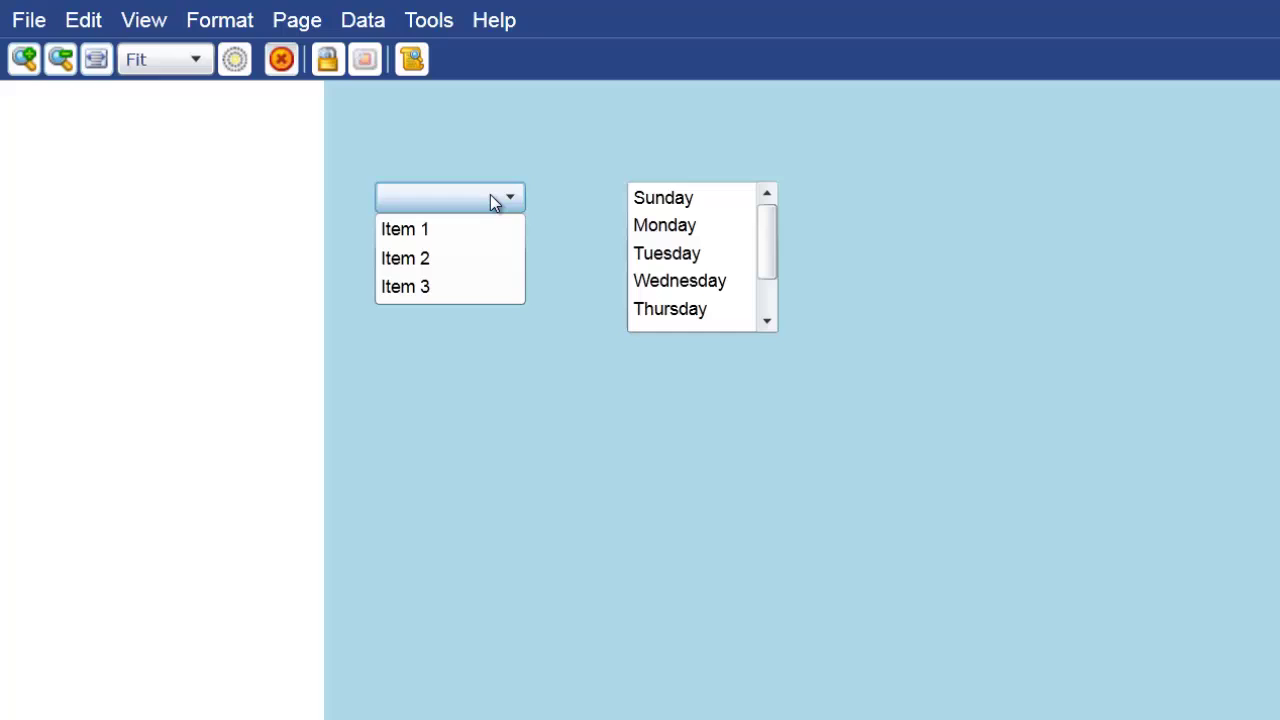
left_click(665, 277)
left_click(665, 309)
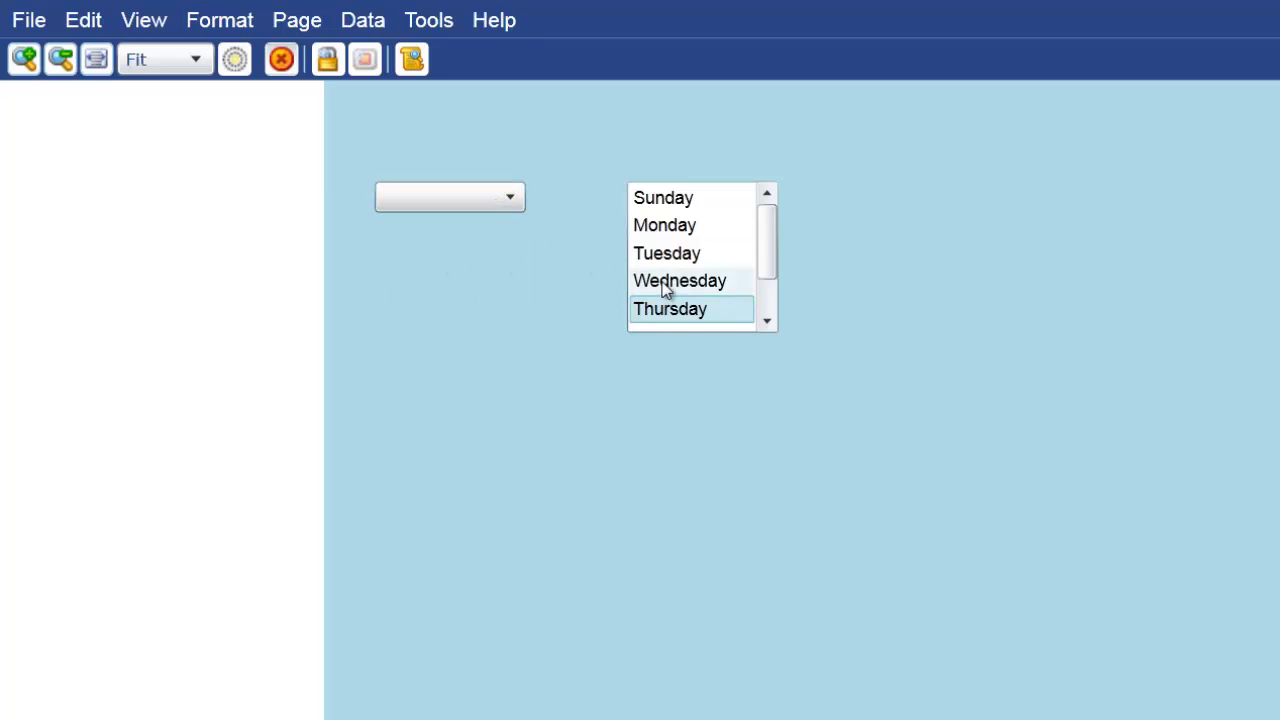
left_click(667, 285)
left_click(280, 61)
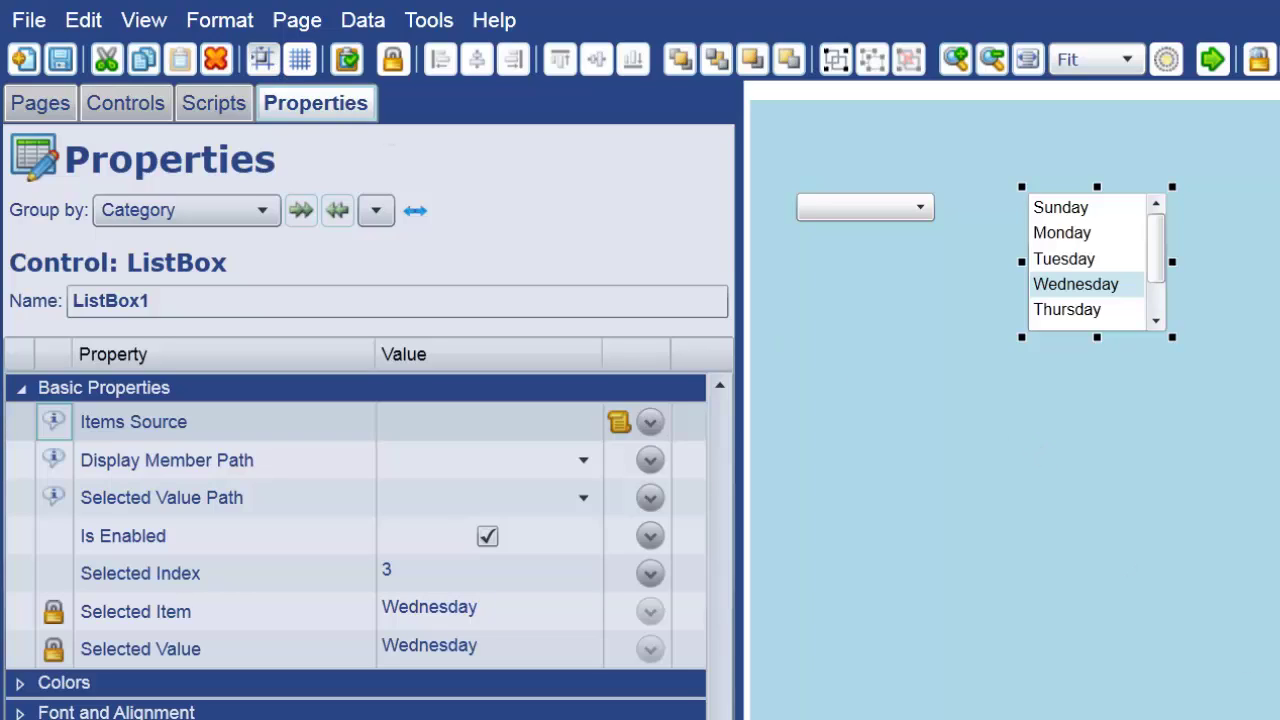
Step: Show ComboBox1's Items Source script with the sample 'Item 1', 'Item 2', 'Item 3' array
left_click(897, 210)
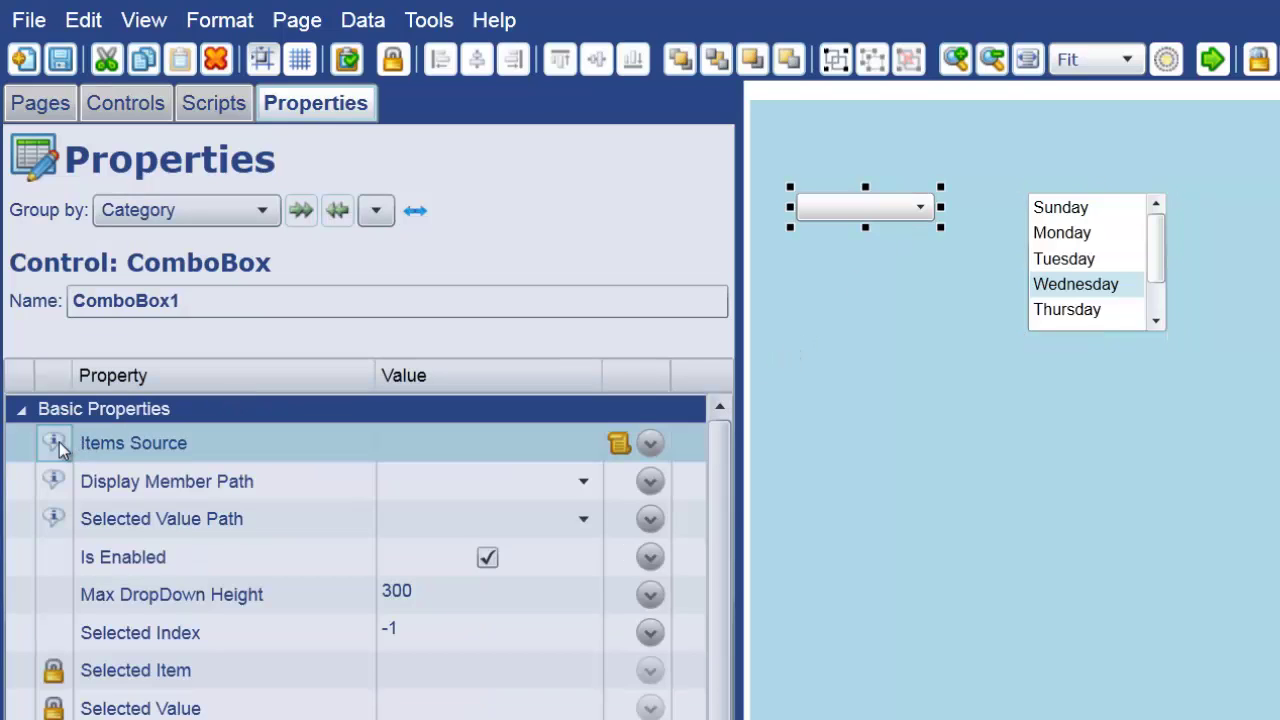
mouse_move(59, 442)
left_click(650, 443)
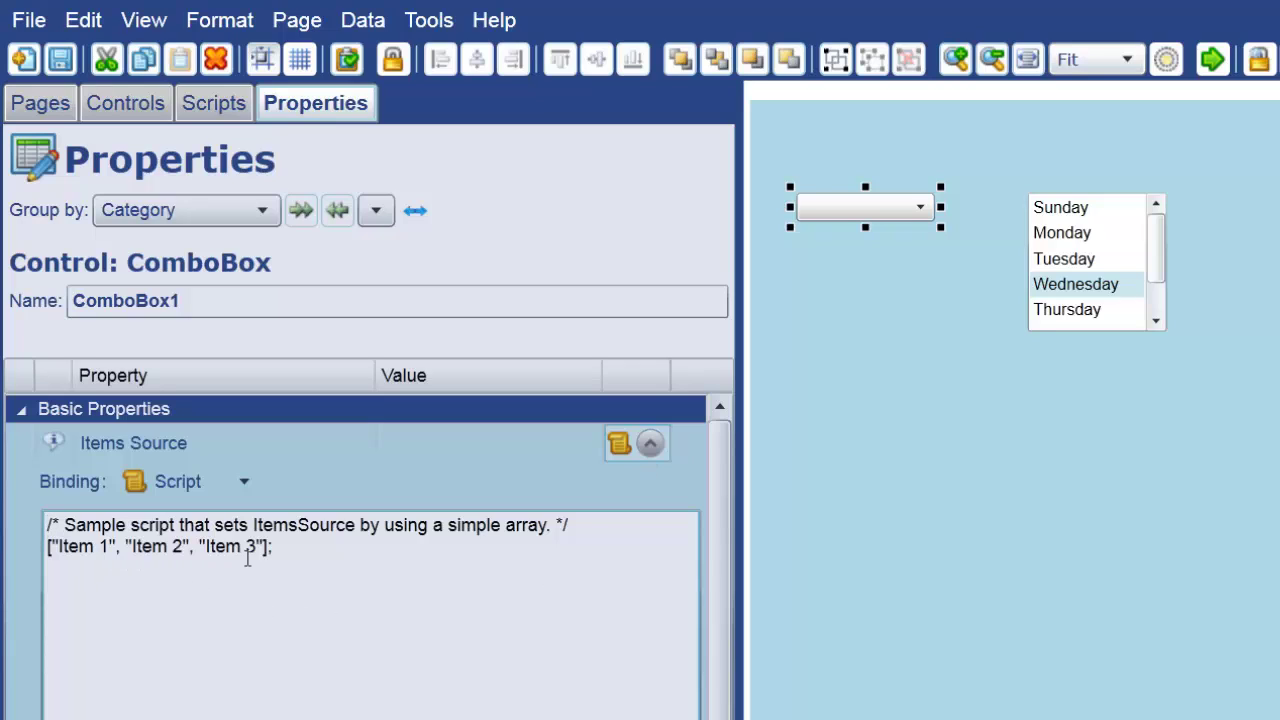
left_click(1132, 283)
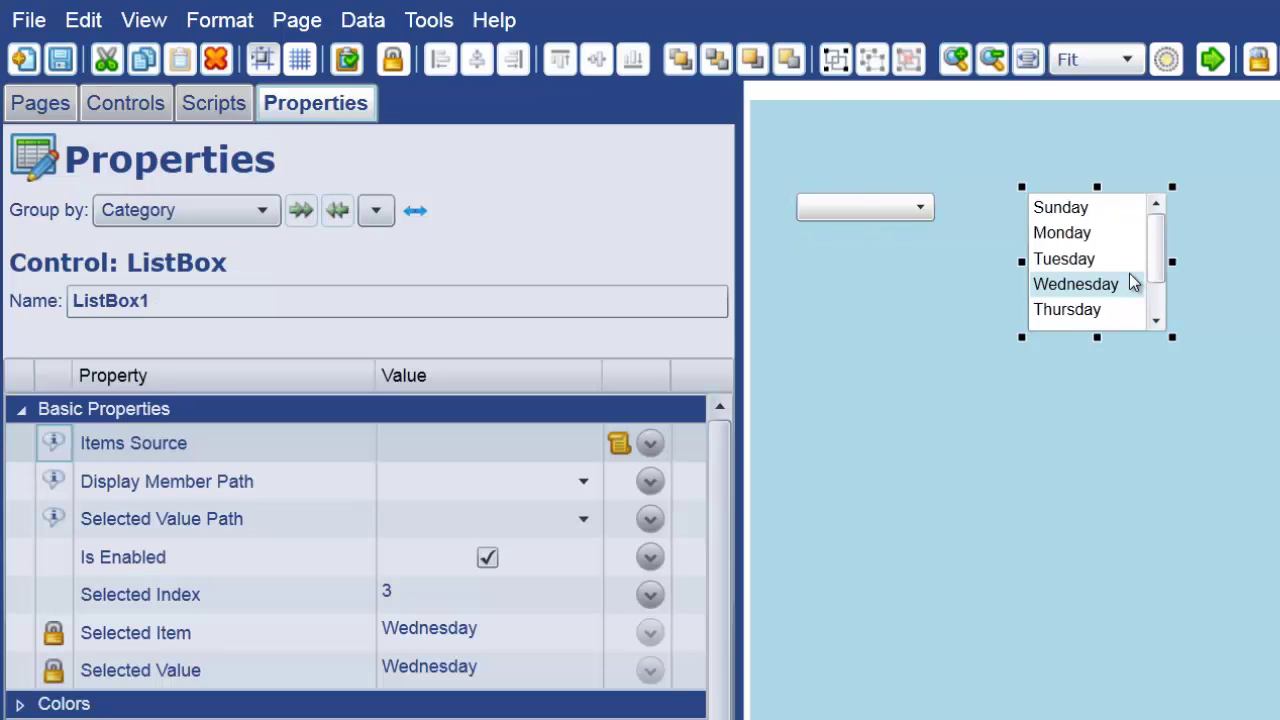
left_click(652, 443)
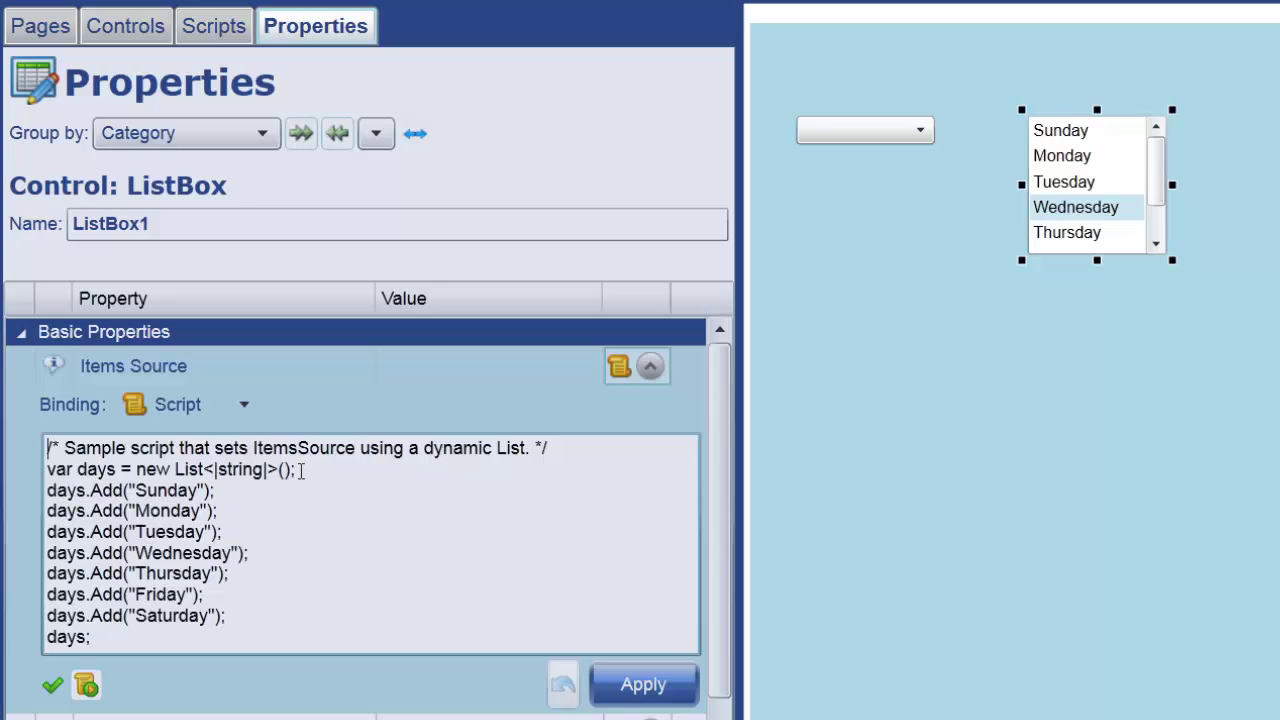
mouse_move(301, 470)
left_mouse_down()
mouse_move(255, 470)
mouse_move(301, 470)
left_mouse_up()
key("shift+Home")
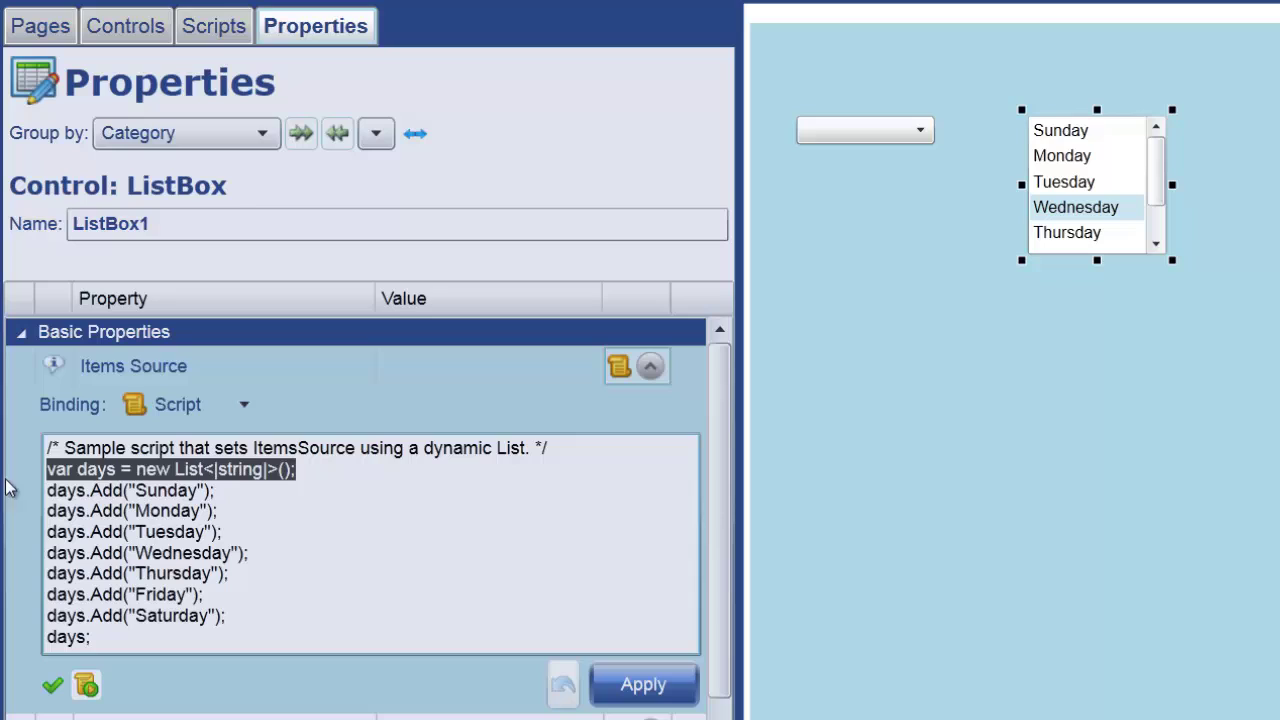
left_click(334, 465)
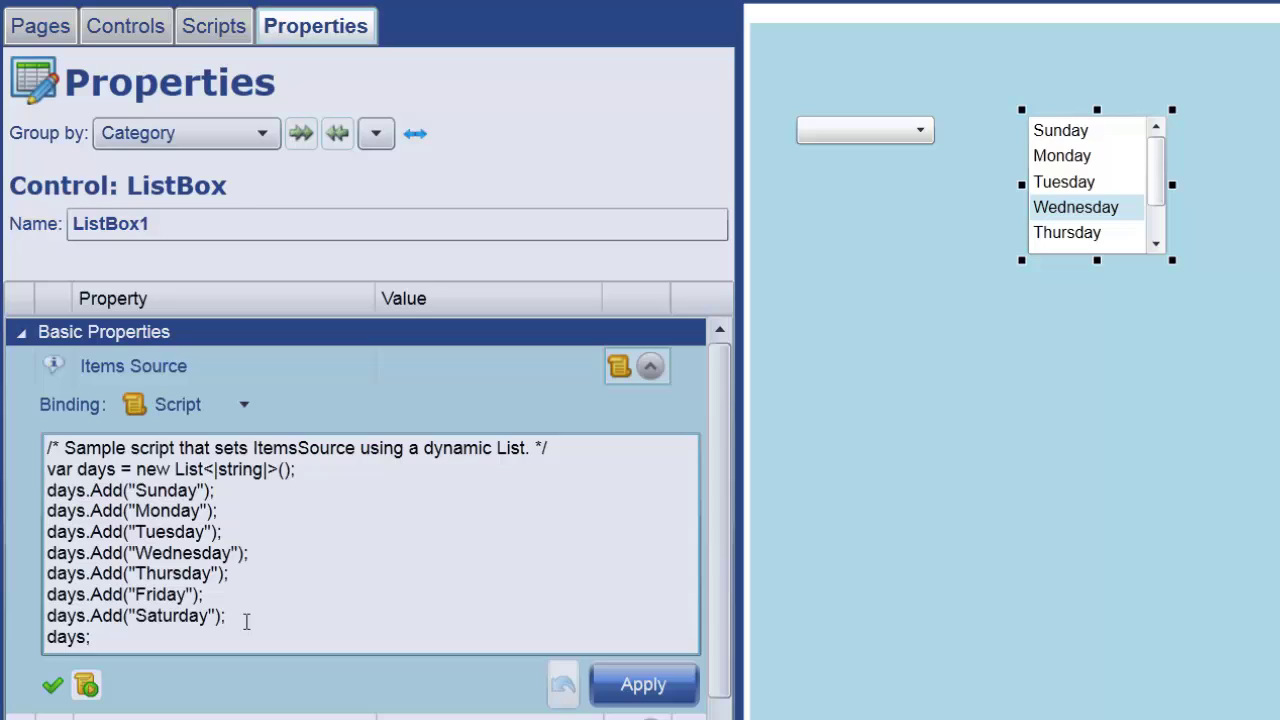
left_click_drag(94, 638, 33, 642)
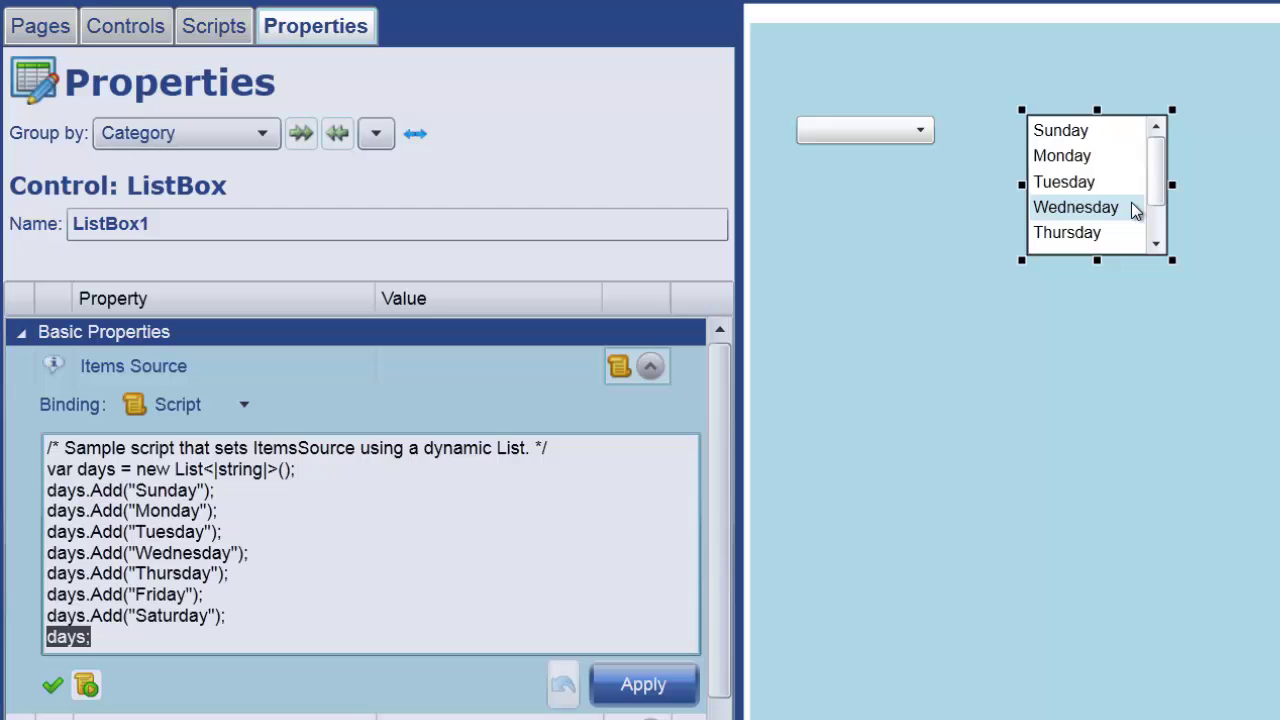
left_click(898, 138)
Step: Replace ComboBox1's Items Source script with ["Red", "Green", "Blue"];
left_click(650, 366)
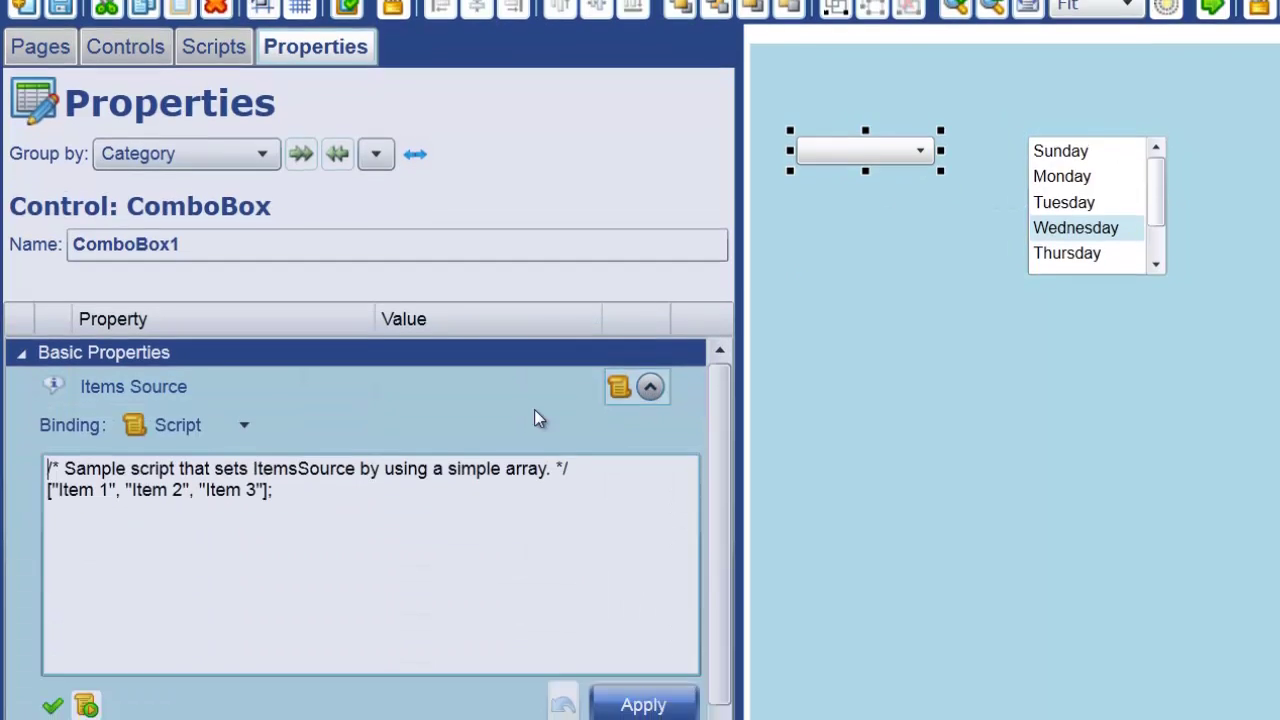
left_click_drag(272, 468, 244, 468)
key("ctrl+a")
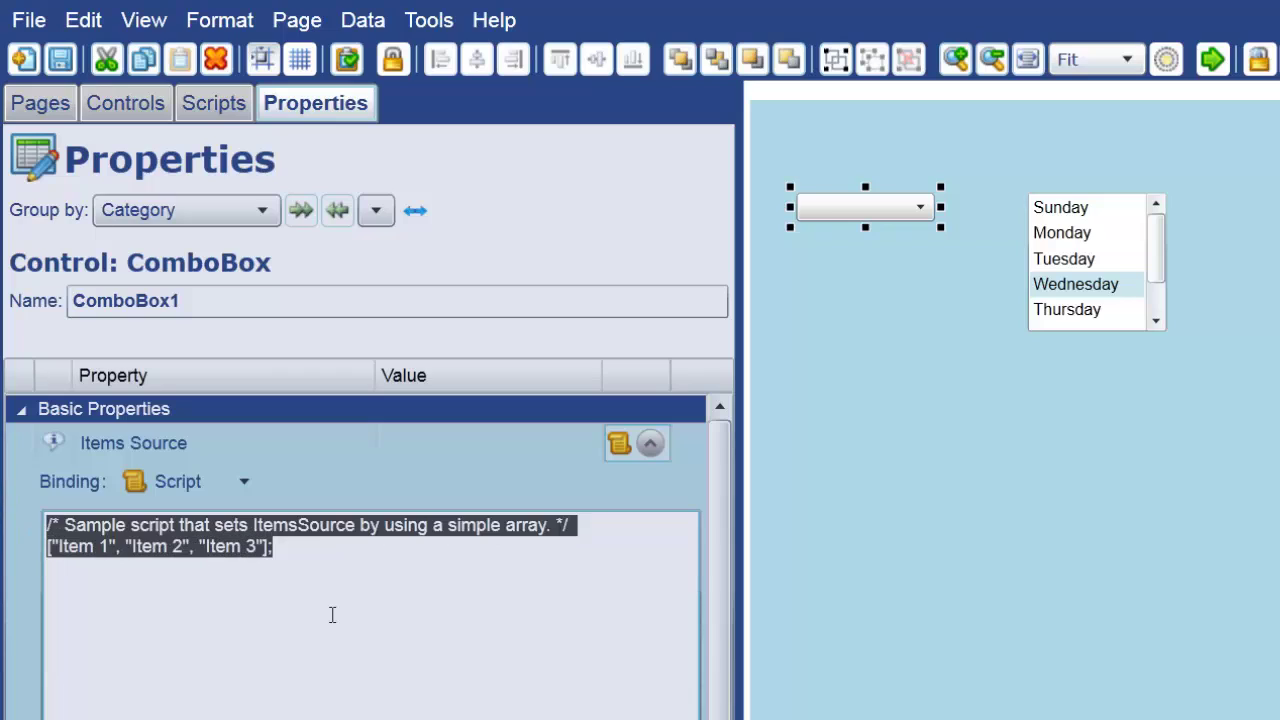
type("[\"Re")
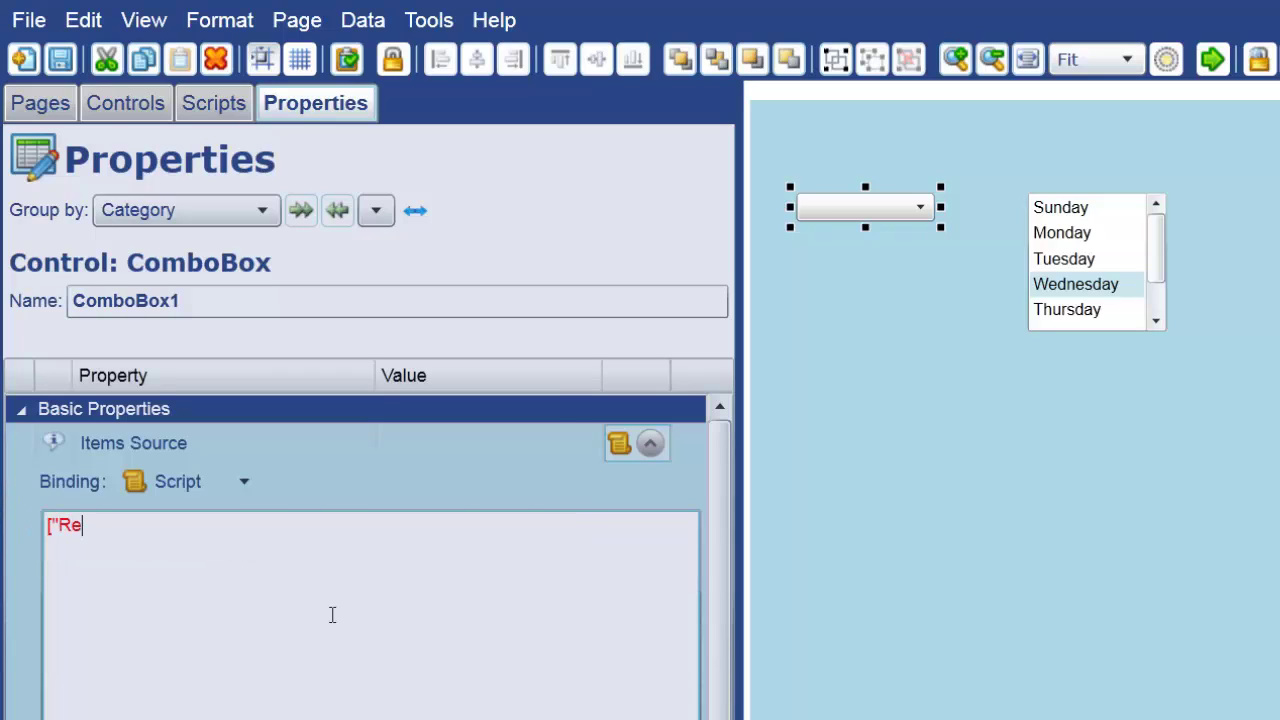
type("d\", \"Green\", Blue\"")
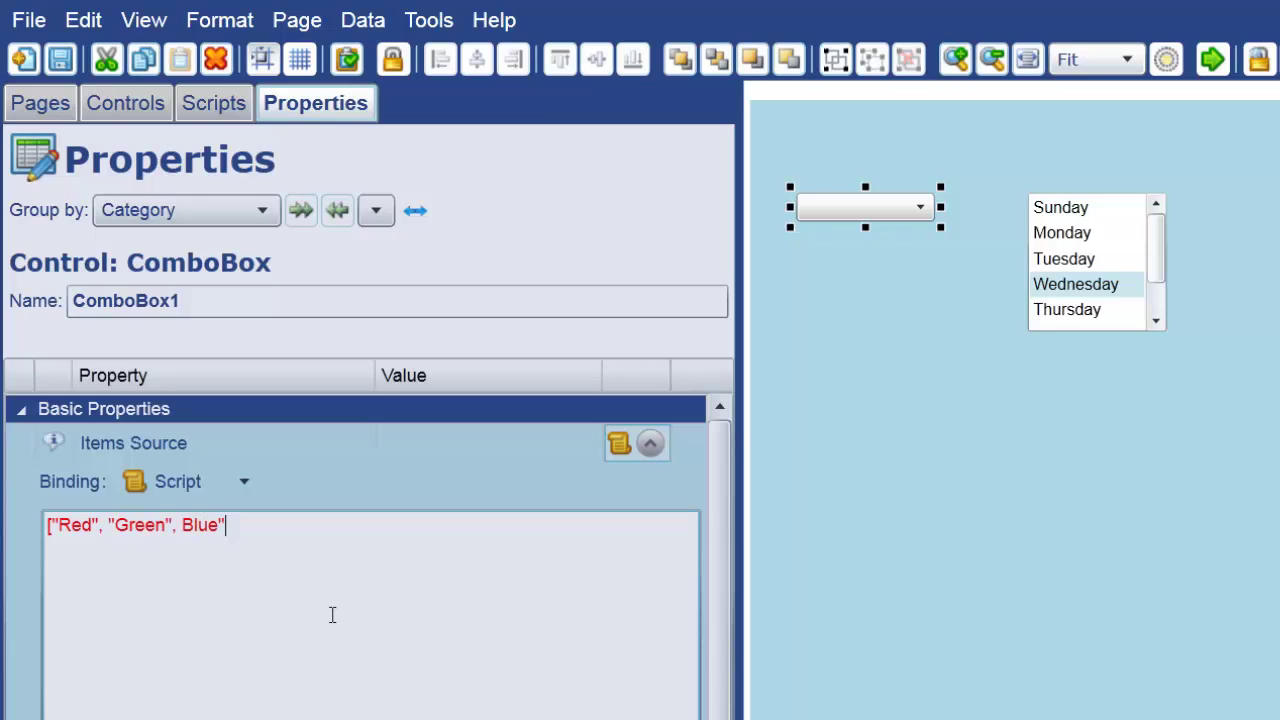
type("];")
left_click(184, 524)
type("\"")
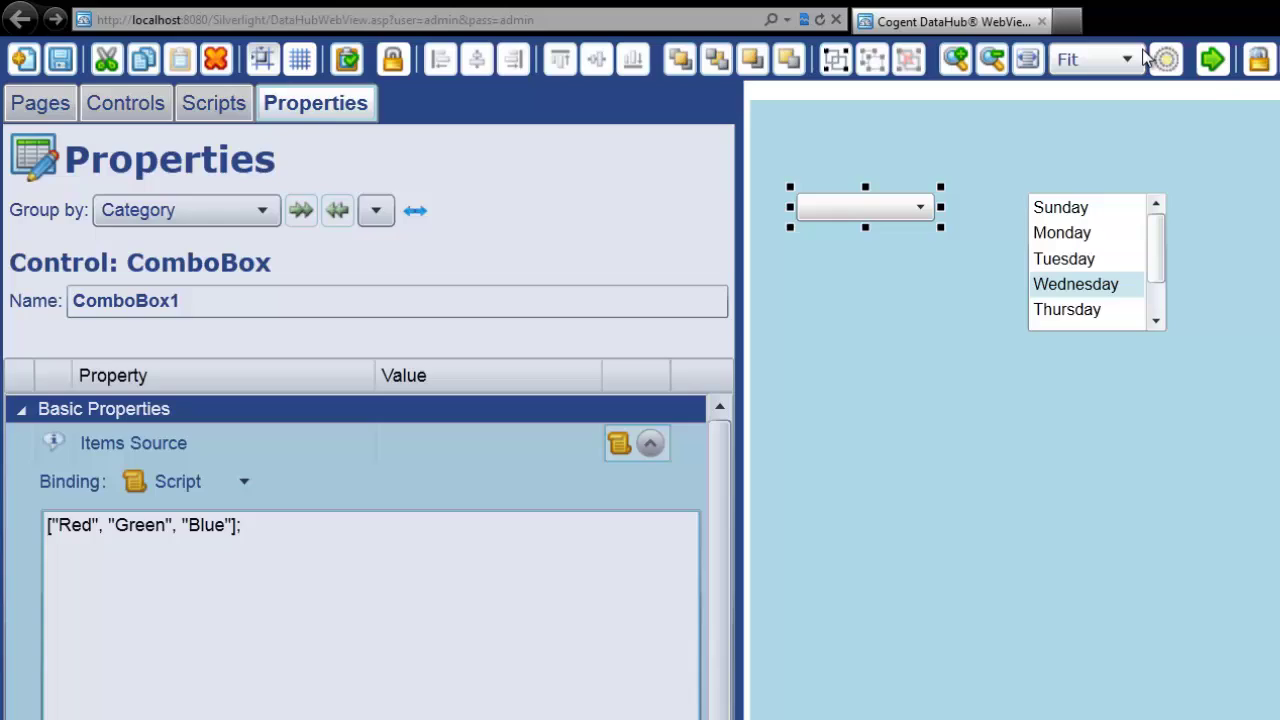
Step: Run the page to check the combo box lists Red, Green and Blue, then stop
left_click(1208, 61)
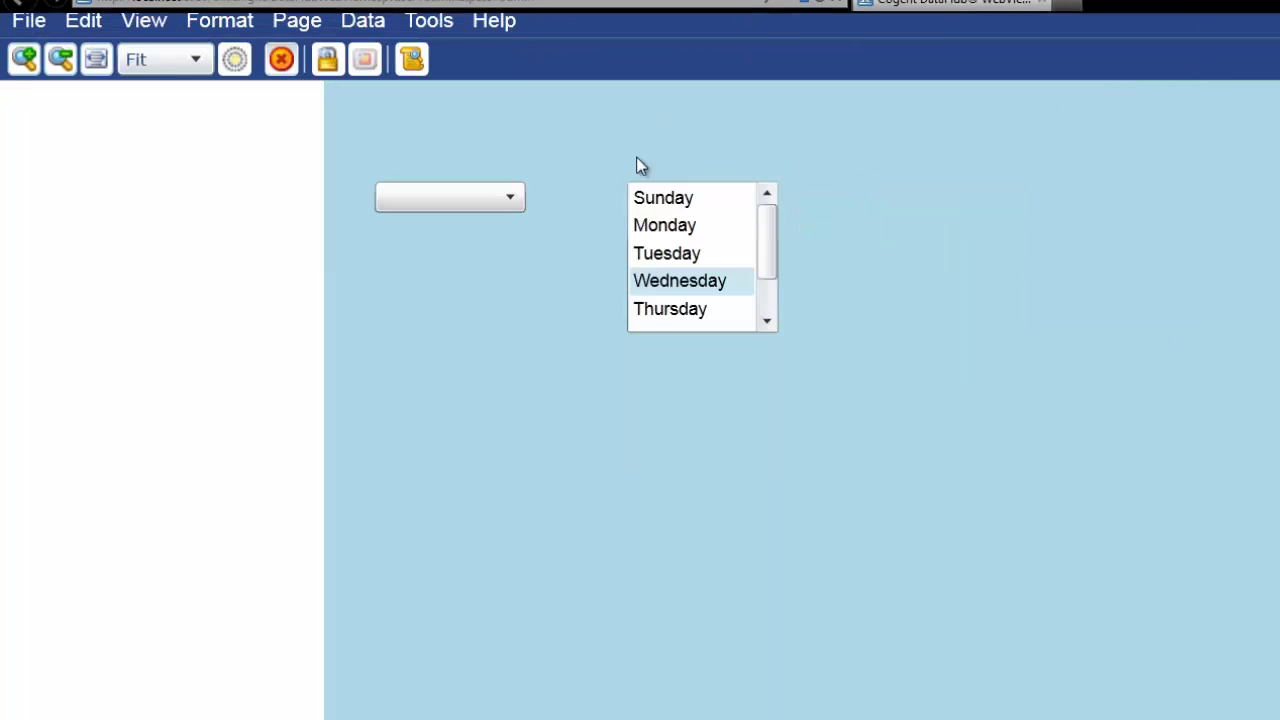
left_click(509, 200)
left_click(509, 200)
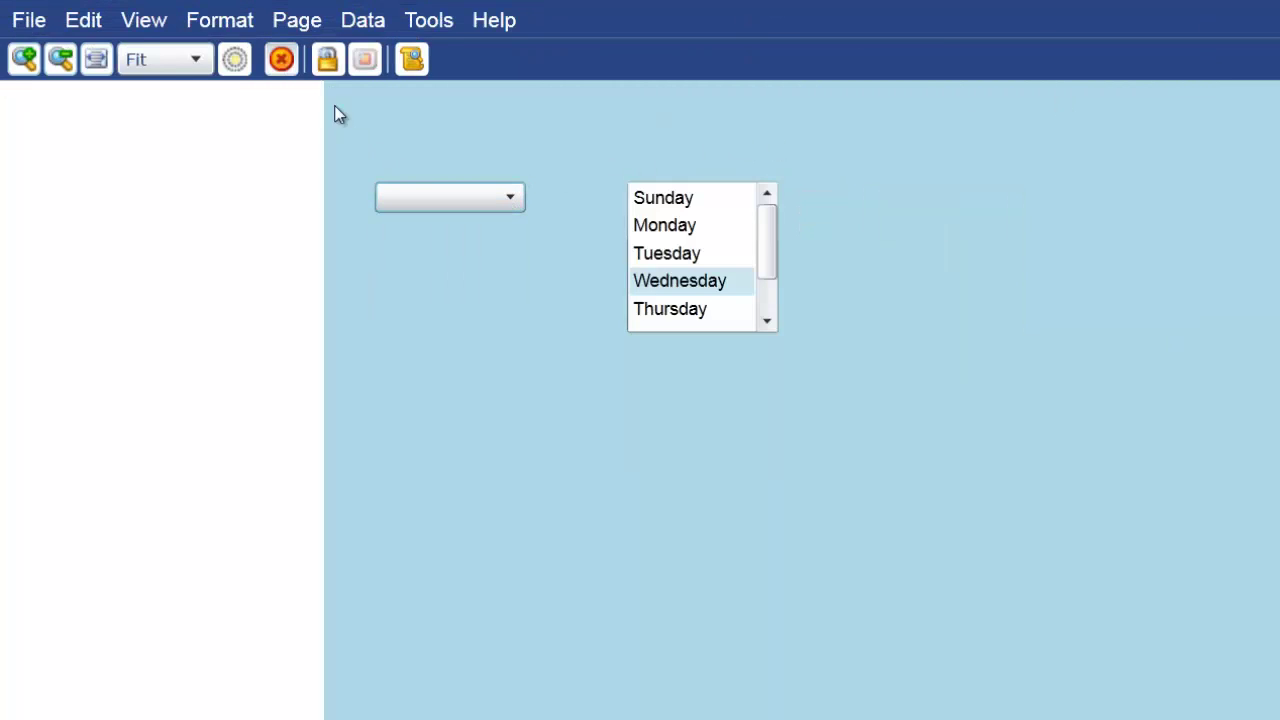
left_click(286, 62)
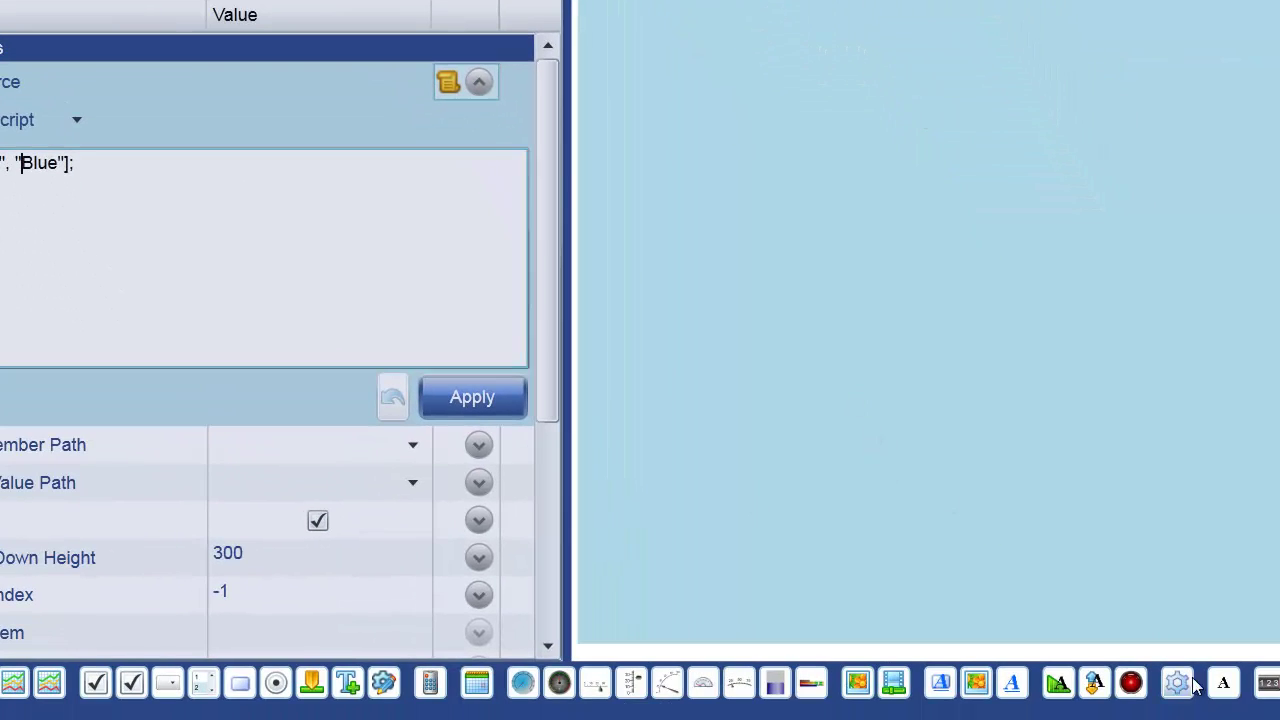
Step: Add a shining light below the combo box and enlarge it
left_click(1131, 683)
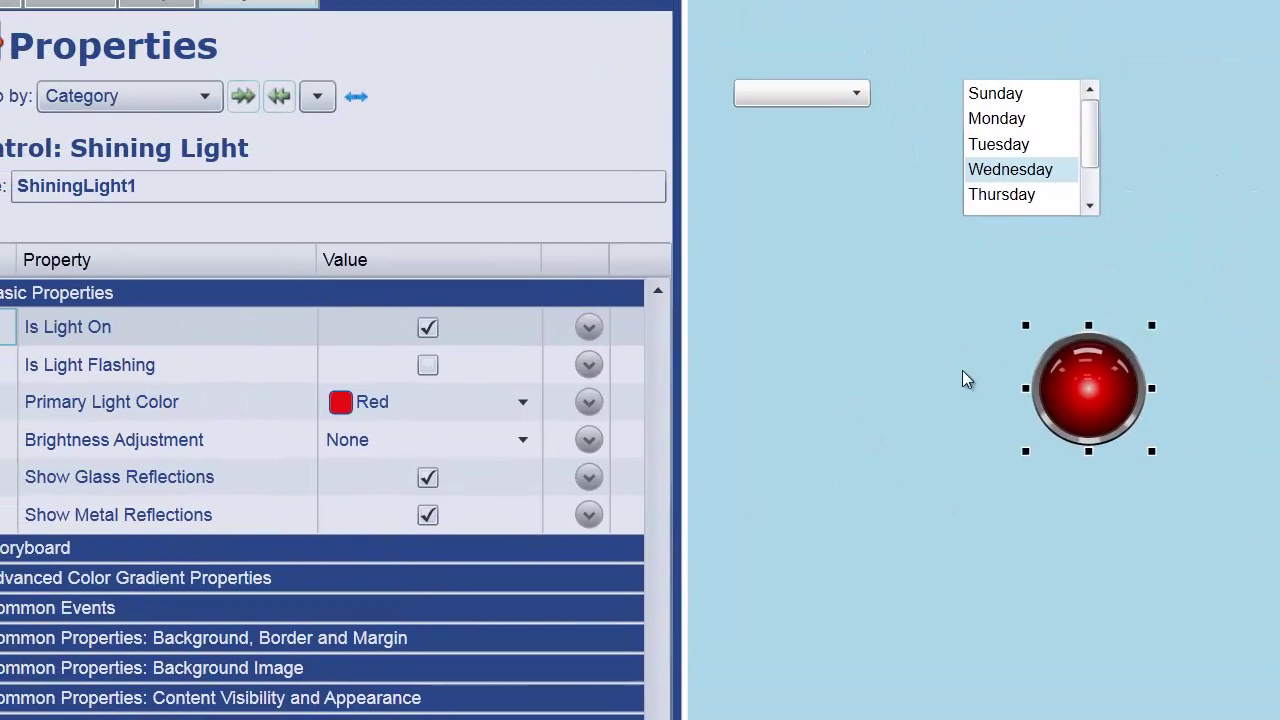
left_click_drag(1088, 388, 859, 250)
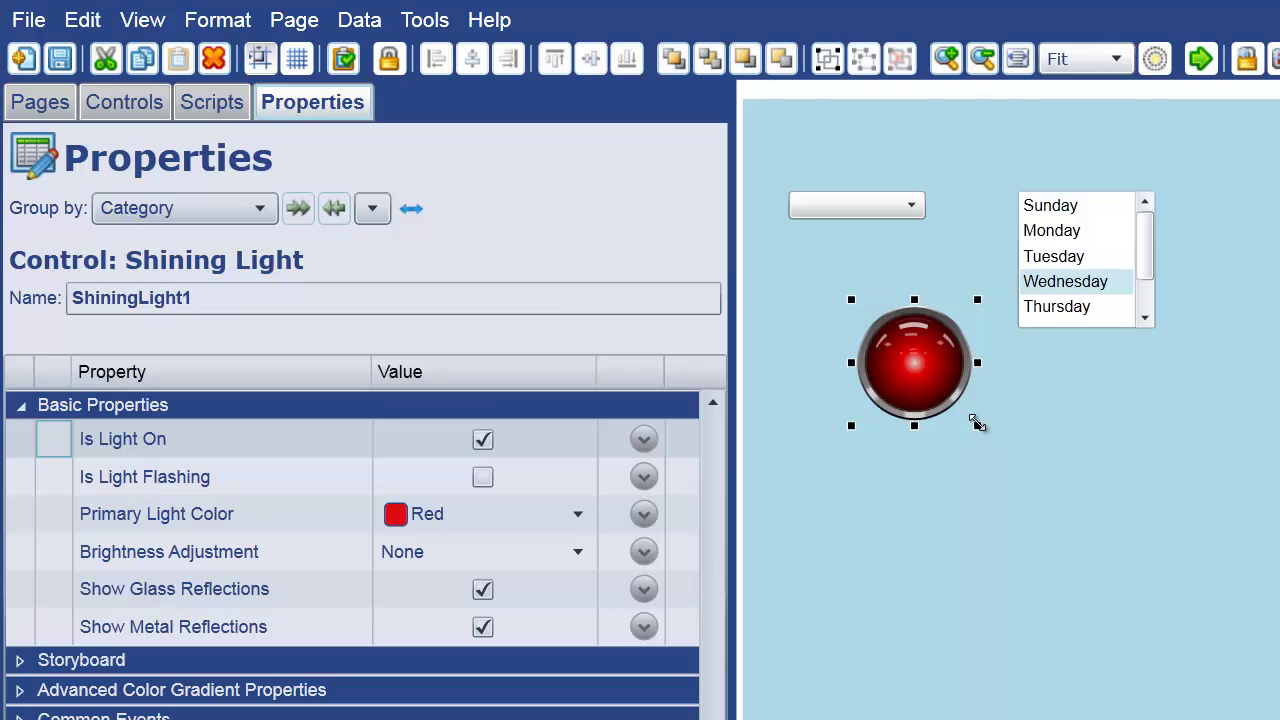
left_click_drag(977, 425, 1115, 540)
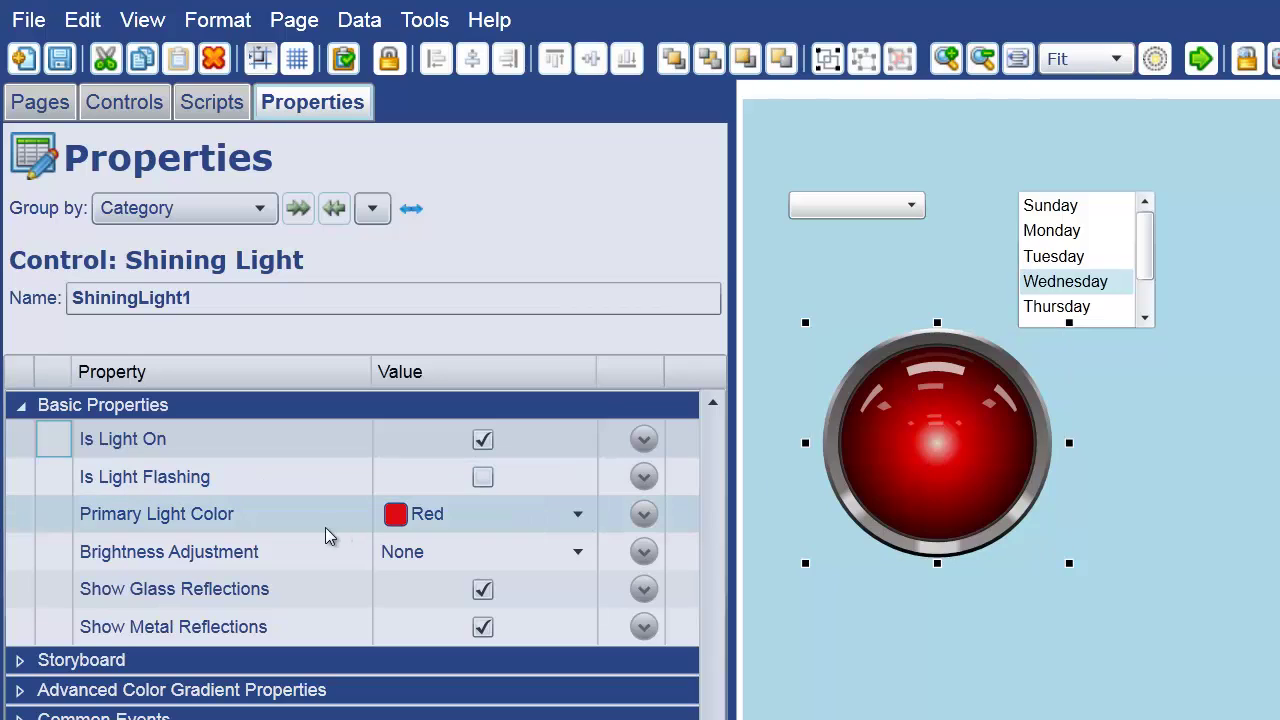
Step: Give the light's Primary Light Color a Simple binding to ComboBox1@SelectedValue
left_click(644, 514)
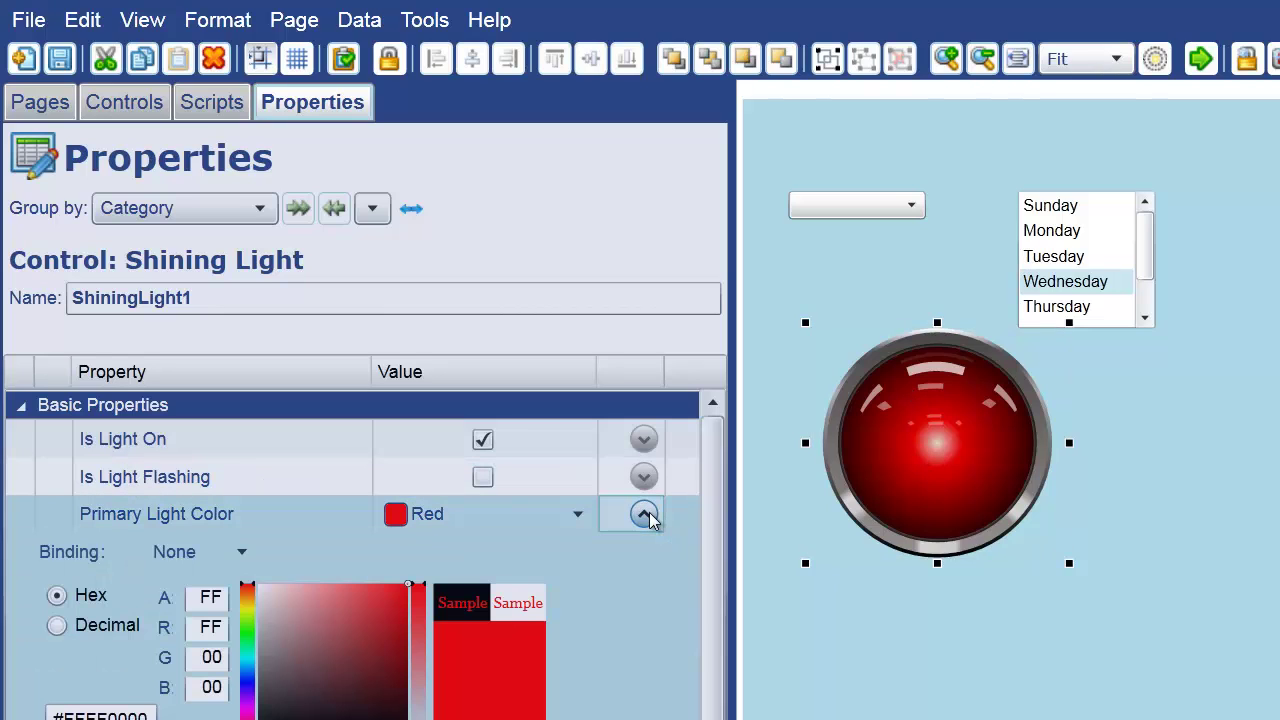
left_click(228, 564)
left_click(190, 660)
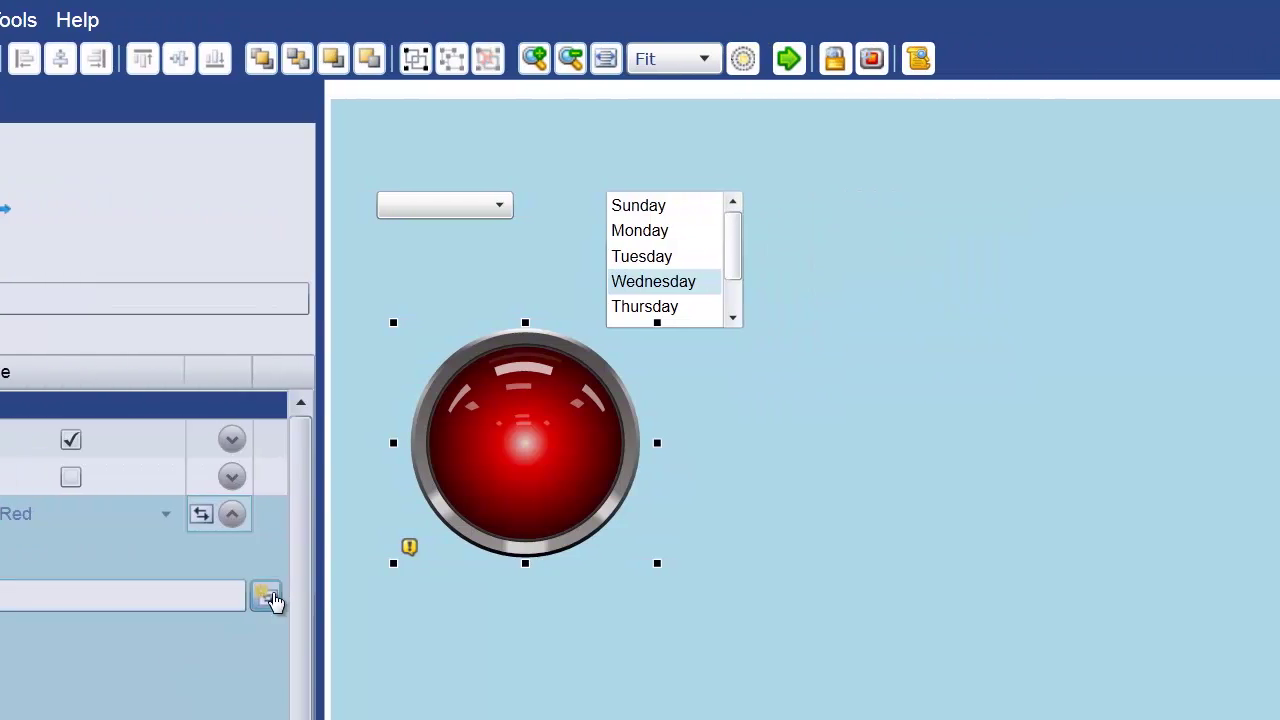
left_click_drag(272, 600, 440, 207)
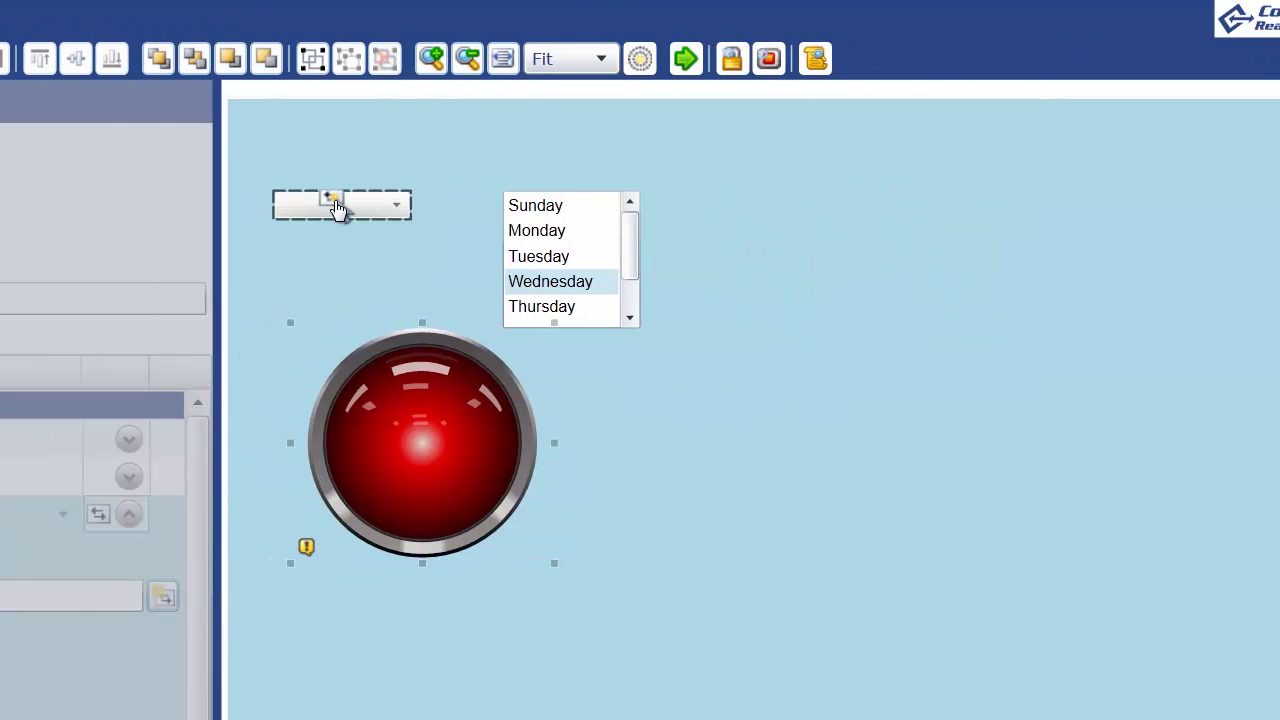
left_click_drag(338, 208, 338, 208)
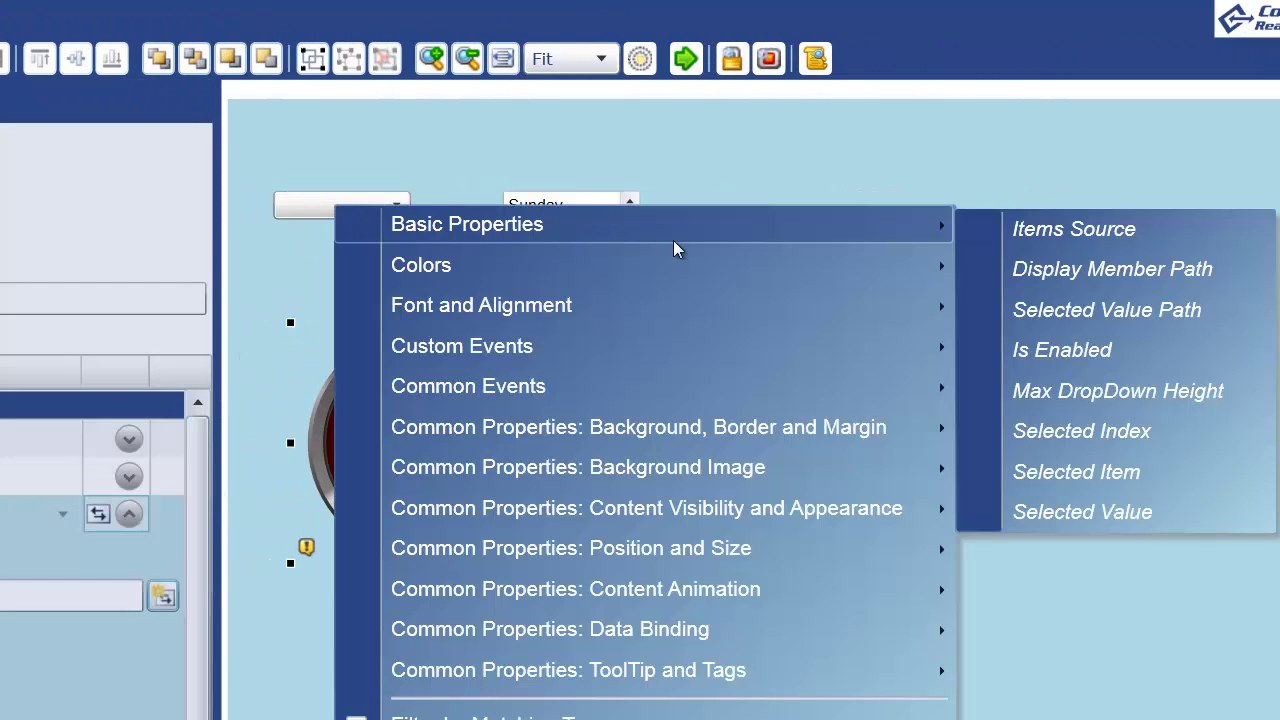
mouse_move(948, 258)
mouse_move(935, 224)
left_click(1040, 469)
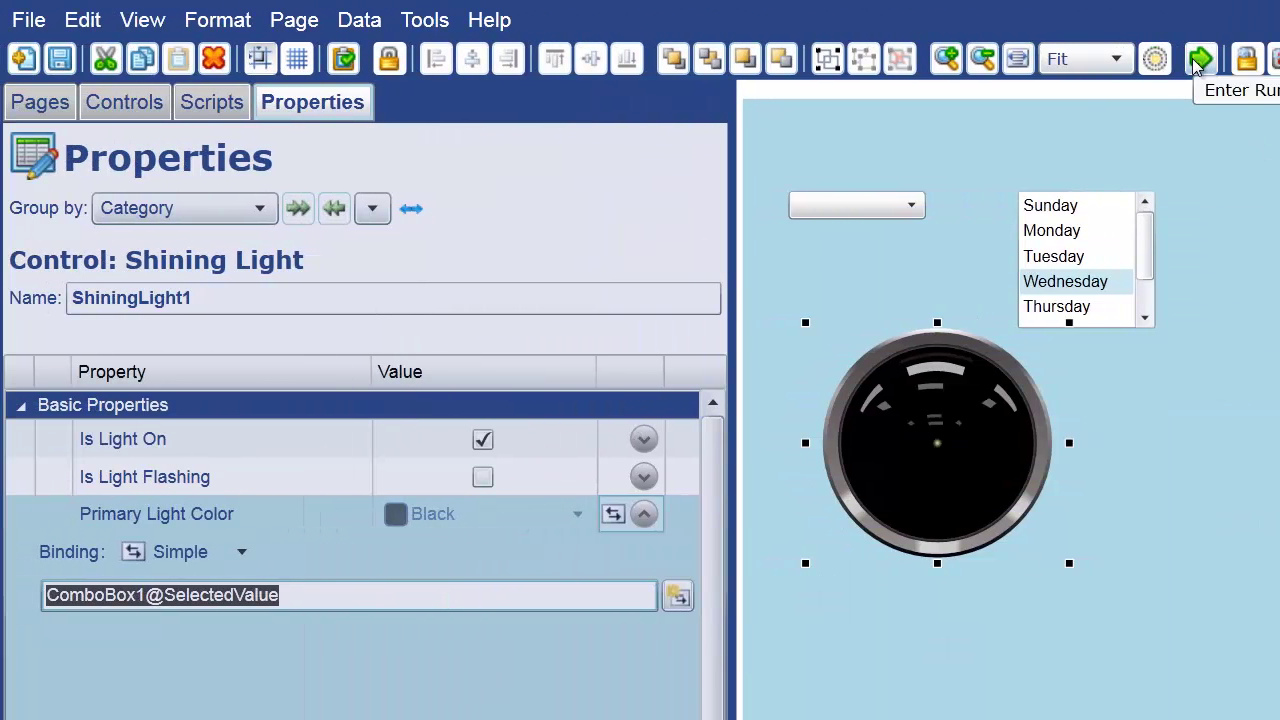
Step: In run mode, pick Red, then cycle through Green and Blue, ending on Blue
left_click(1201, 60)
left_click(490, 192)
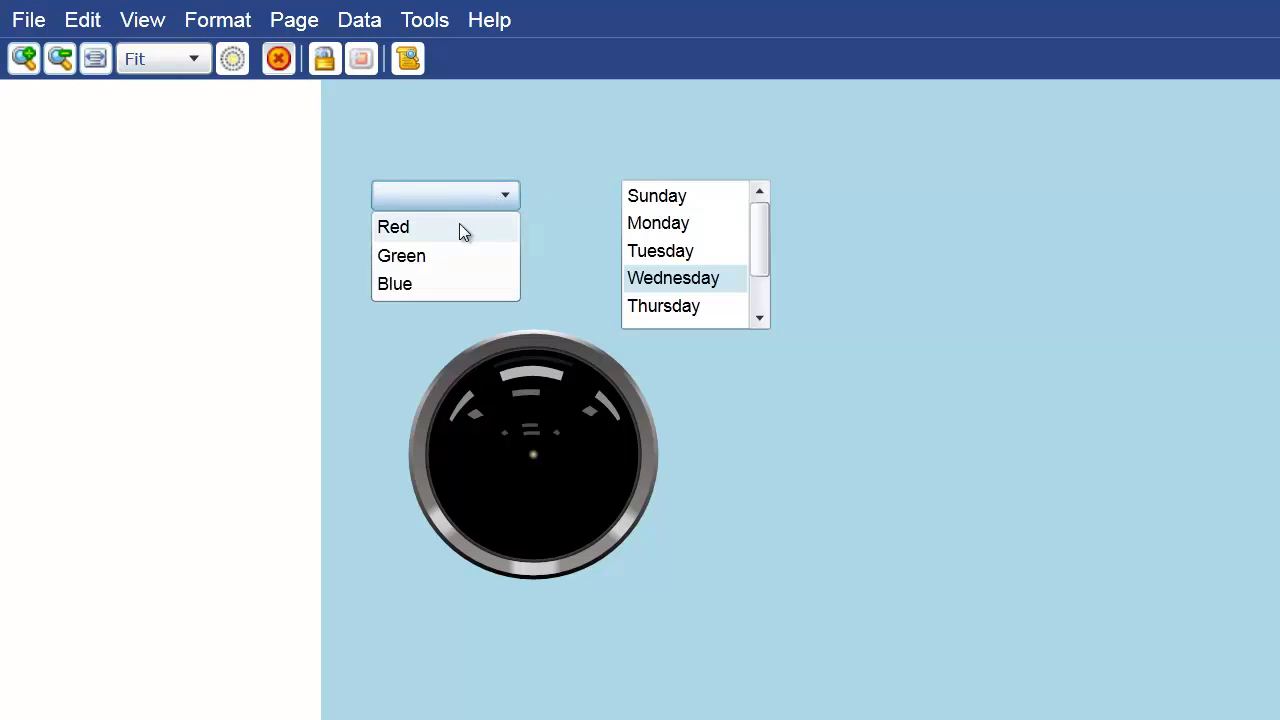
left_click(459, 225)
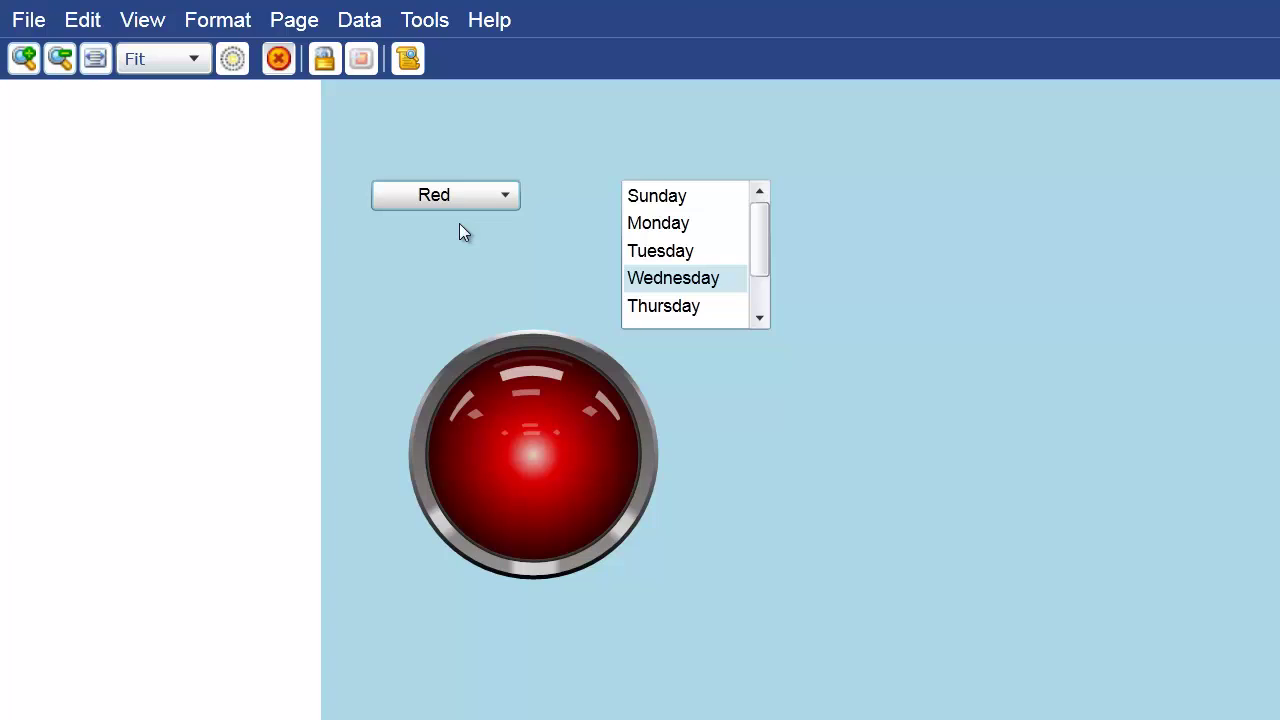
key("Down")
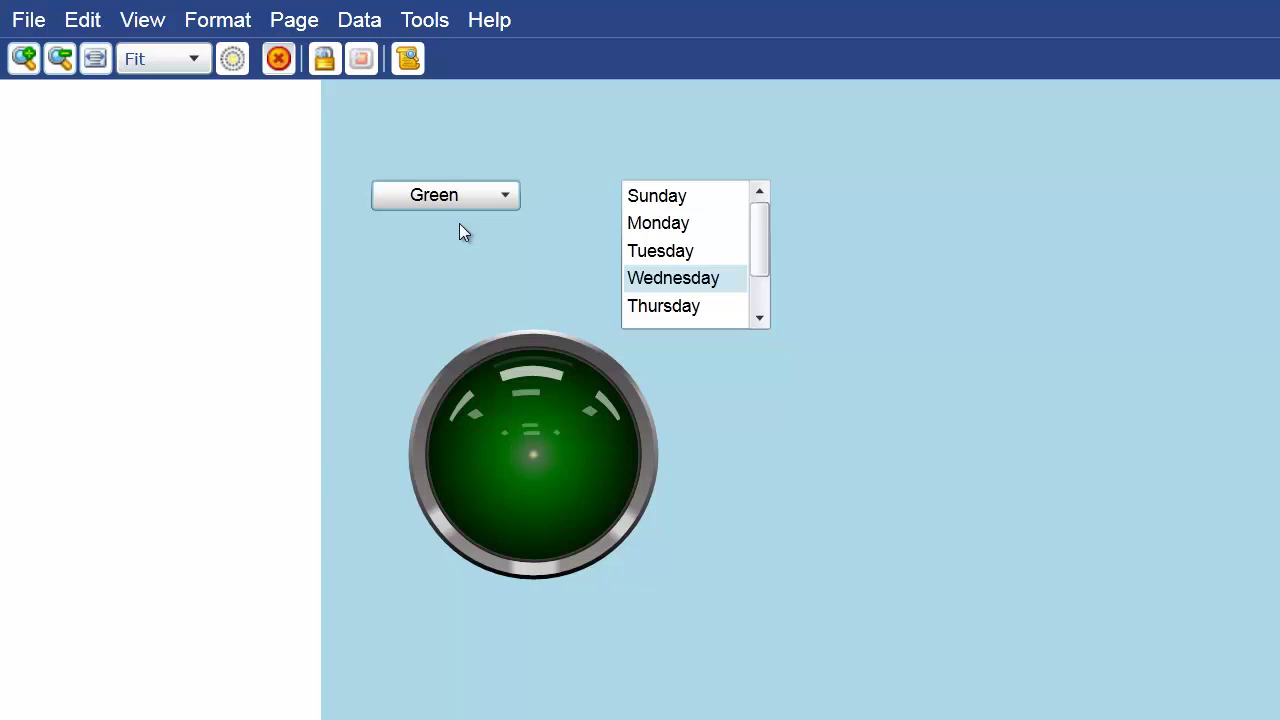
key("Down")
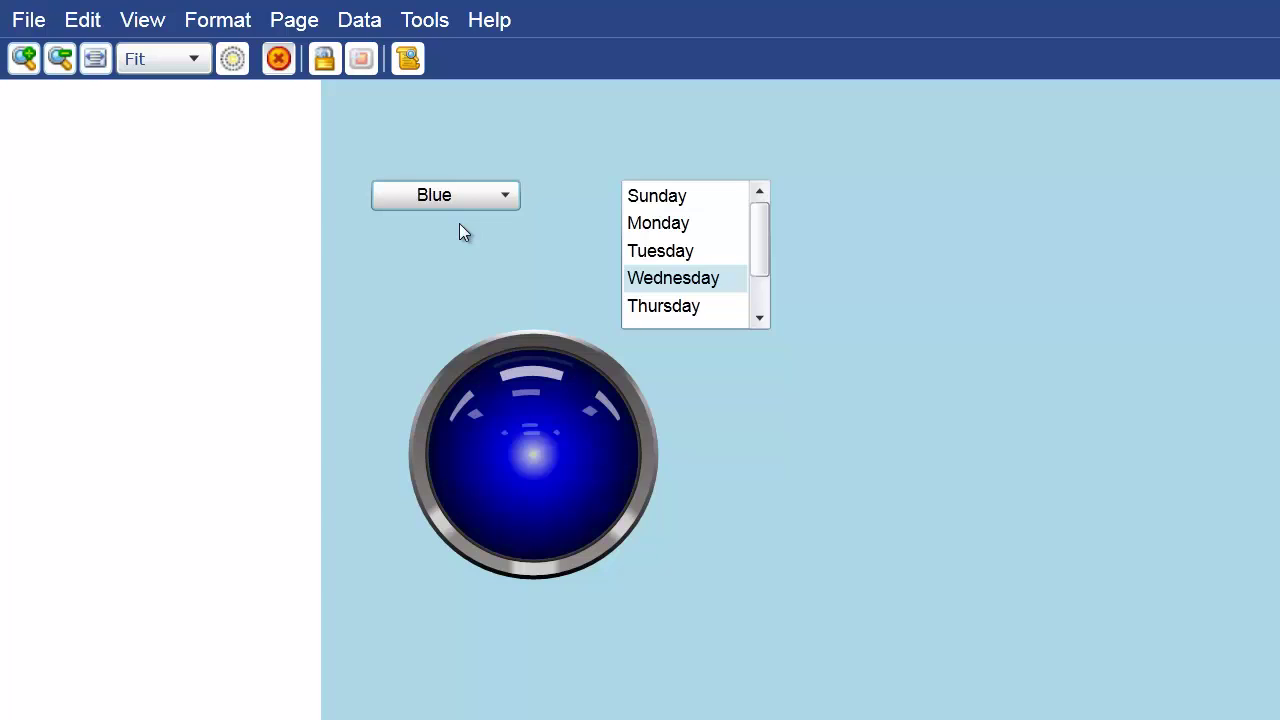
key("Up")
key("Up")
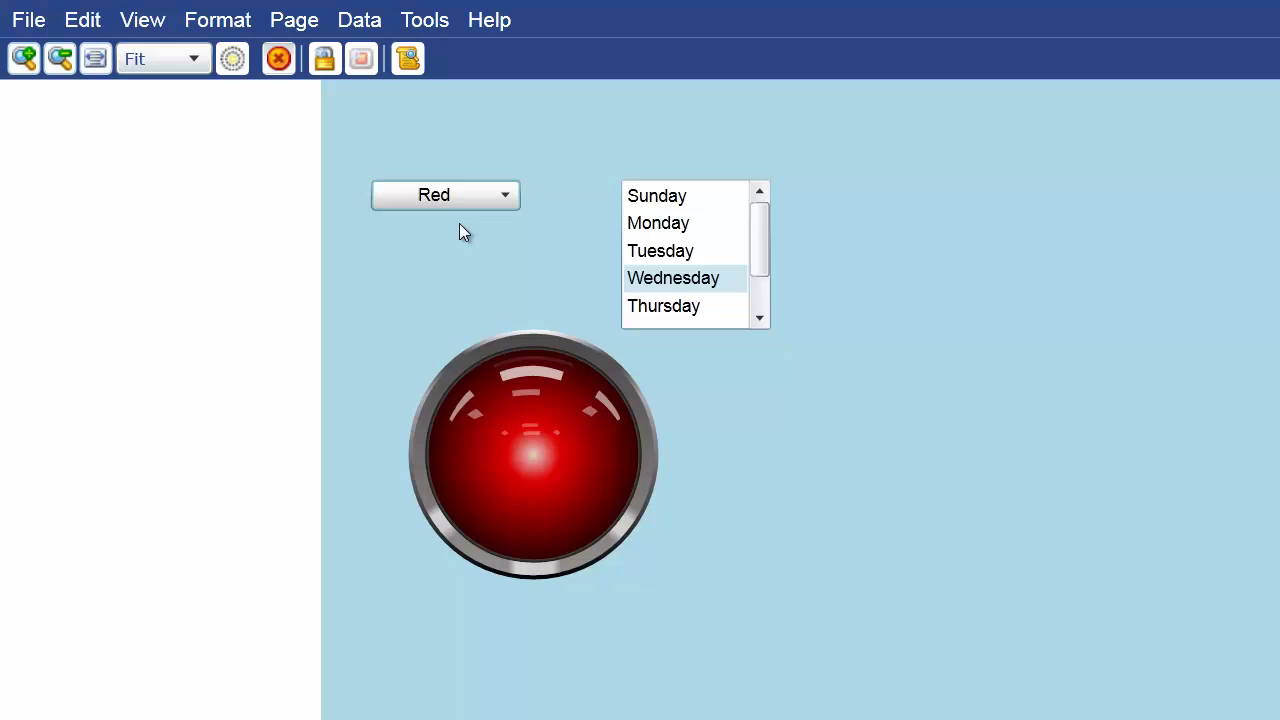
key("Down")
key("Down")
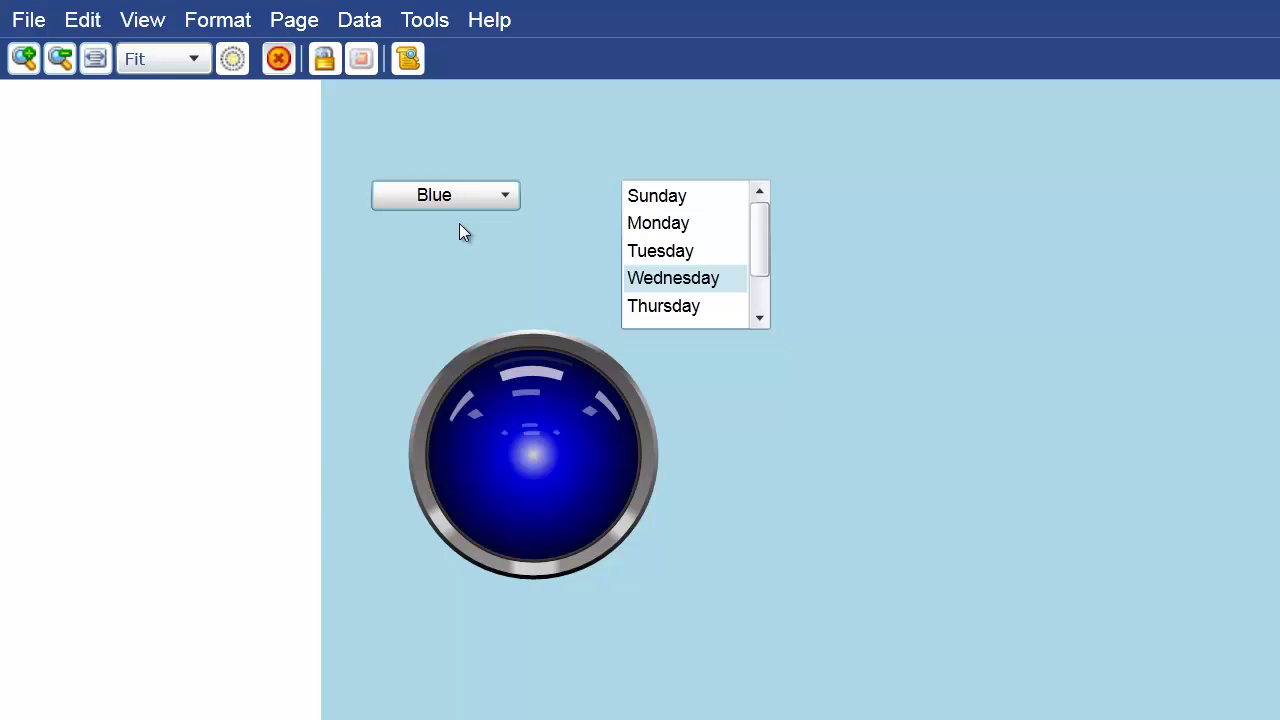
key("Up")
key("Up")
key("Down")
key("Down")
Step: Back in design mode, replace ListBox1's weekday Items Source script with WV.GetColorSet();
left_click(278, 58)
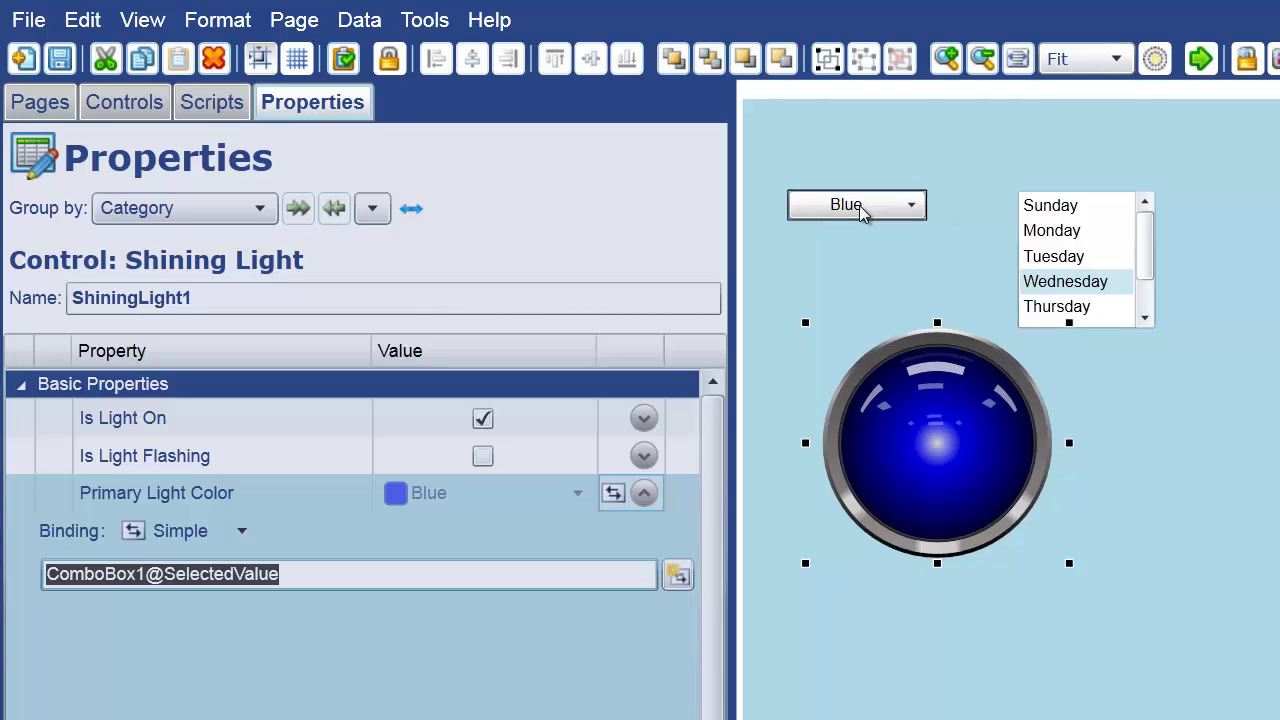
left_click(1104, 226)
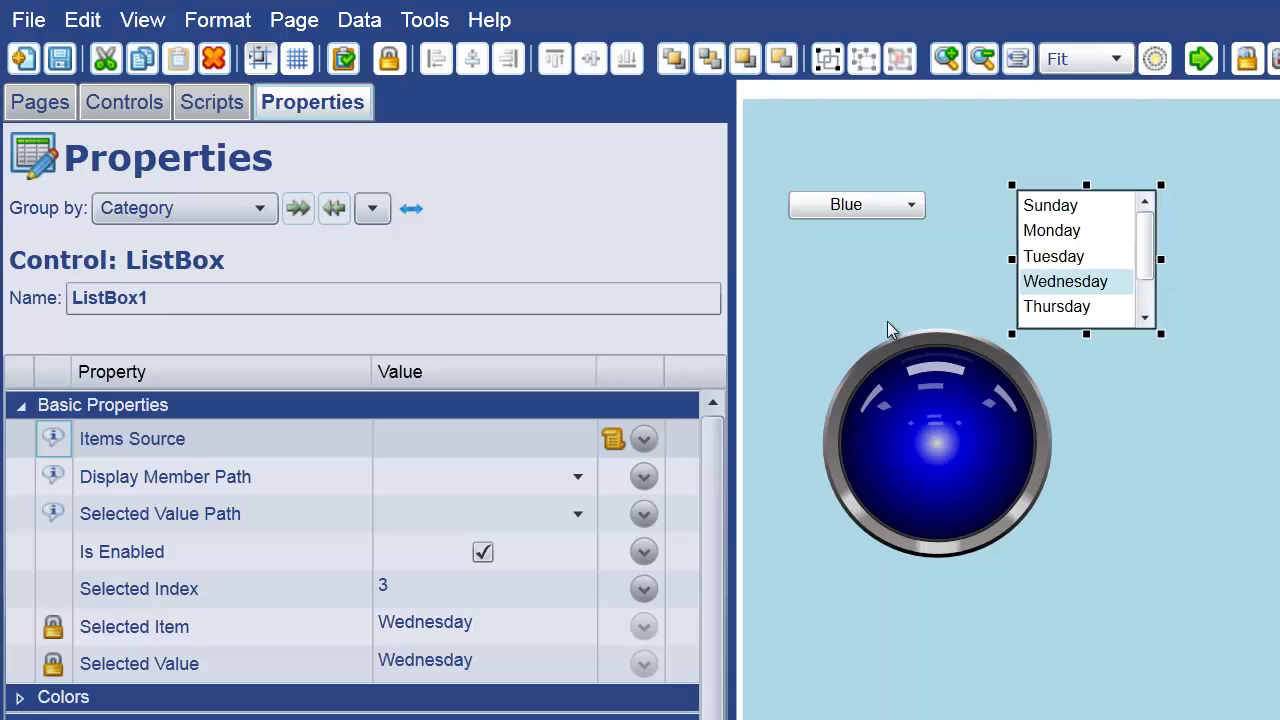
left_click(643, 439)
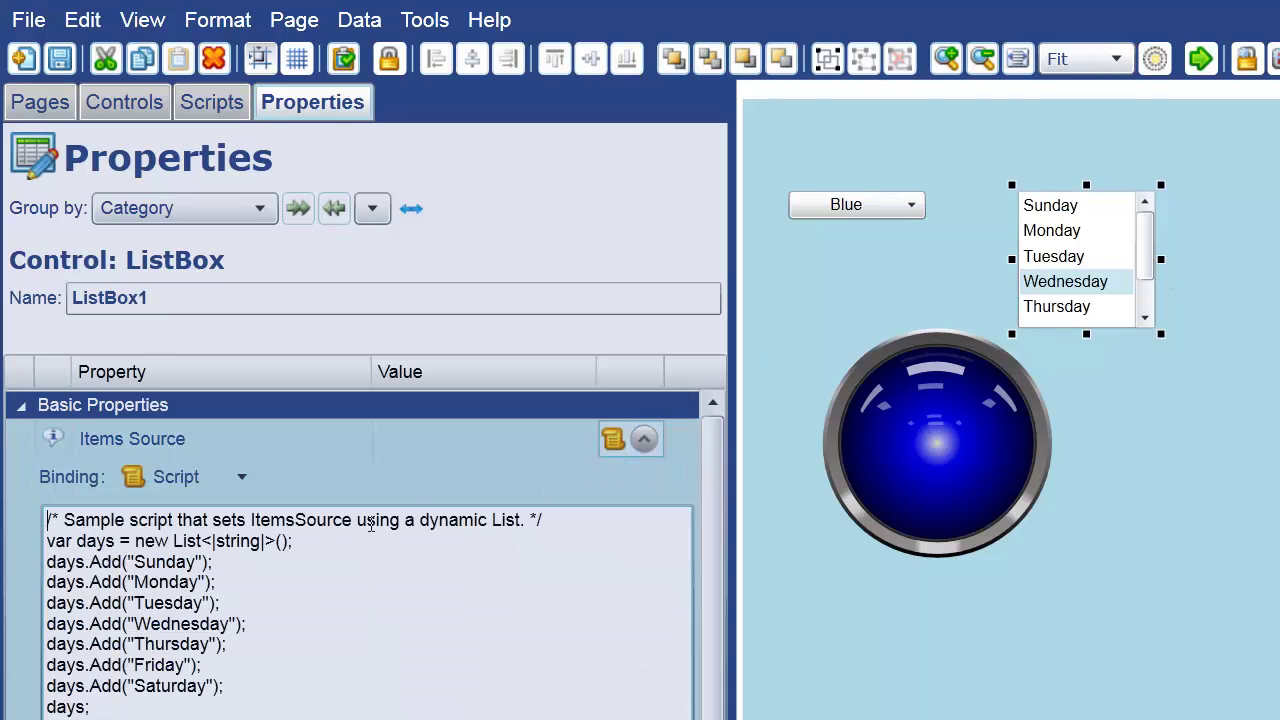
key("ctrl+a")
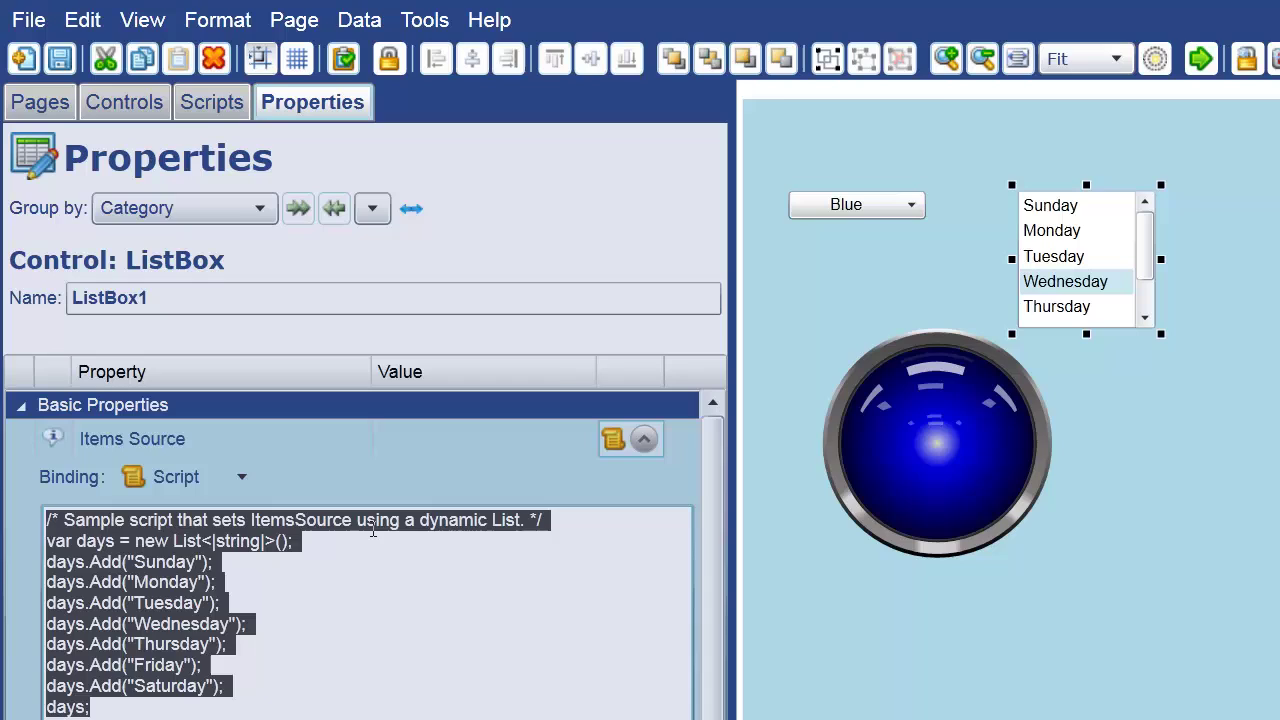
type("WV")
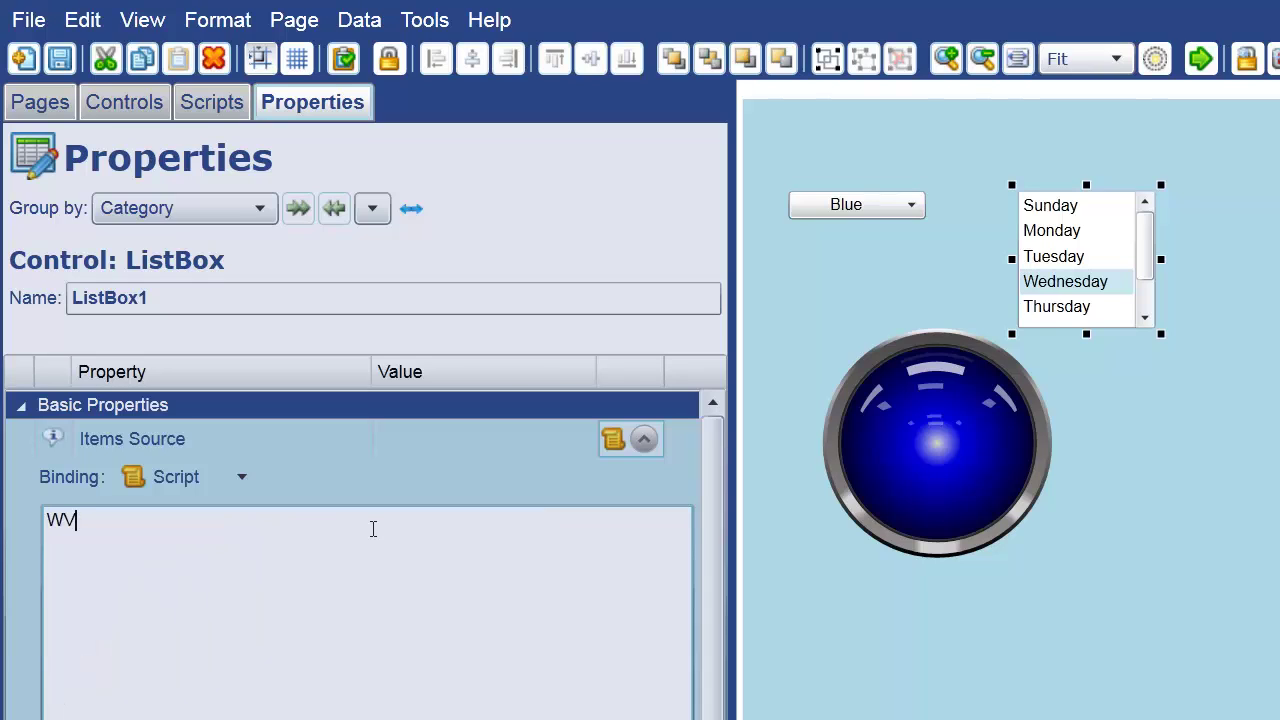
type(".GetColoSet();")
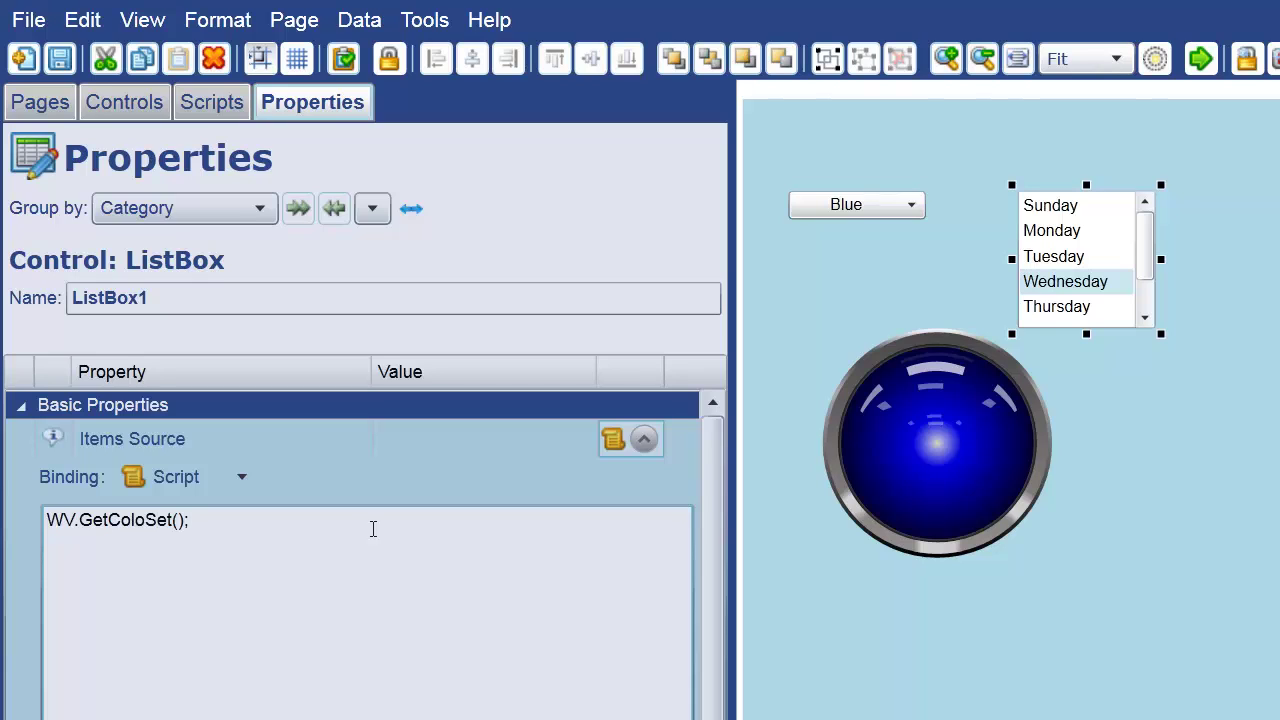
type("r")
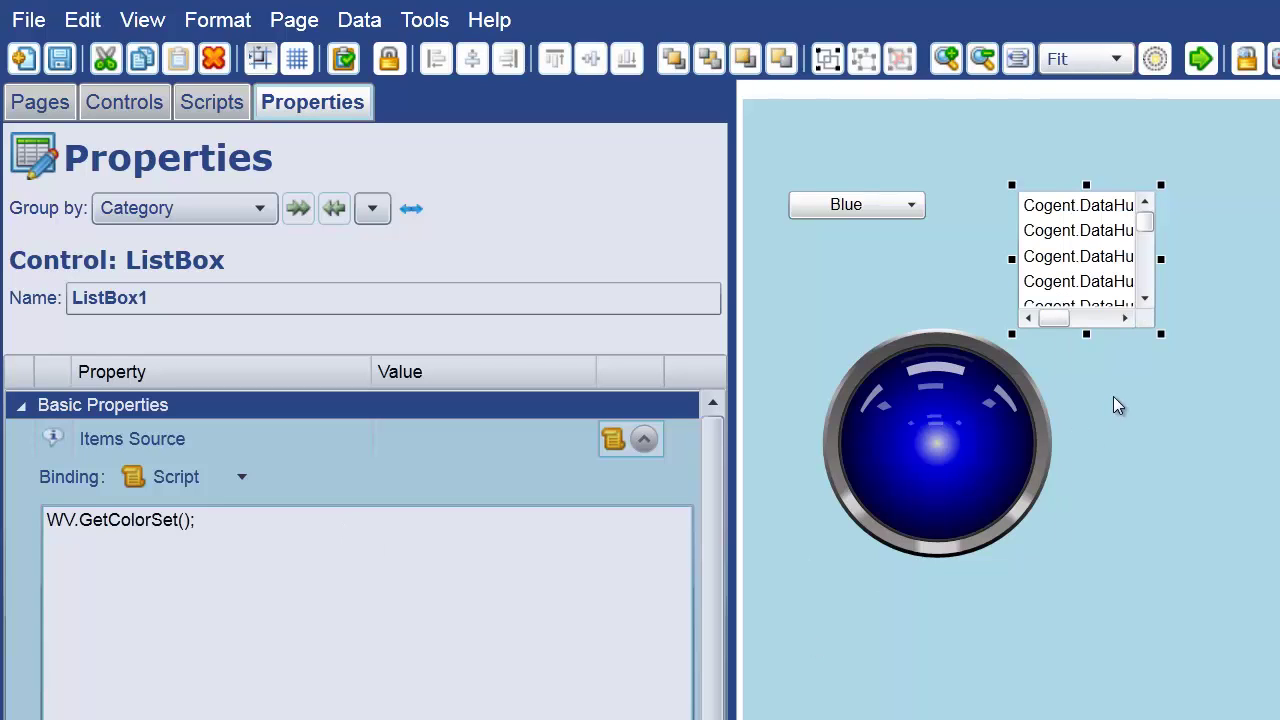
Step: Widen and resize ListBox1 so its ColorDetail entries are easier to read
left_click_drag(1160, 334, 1279, 362)
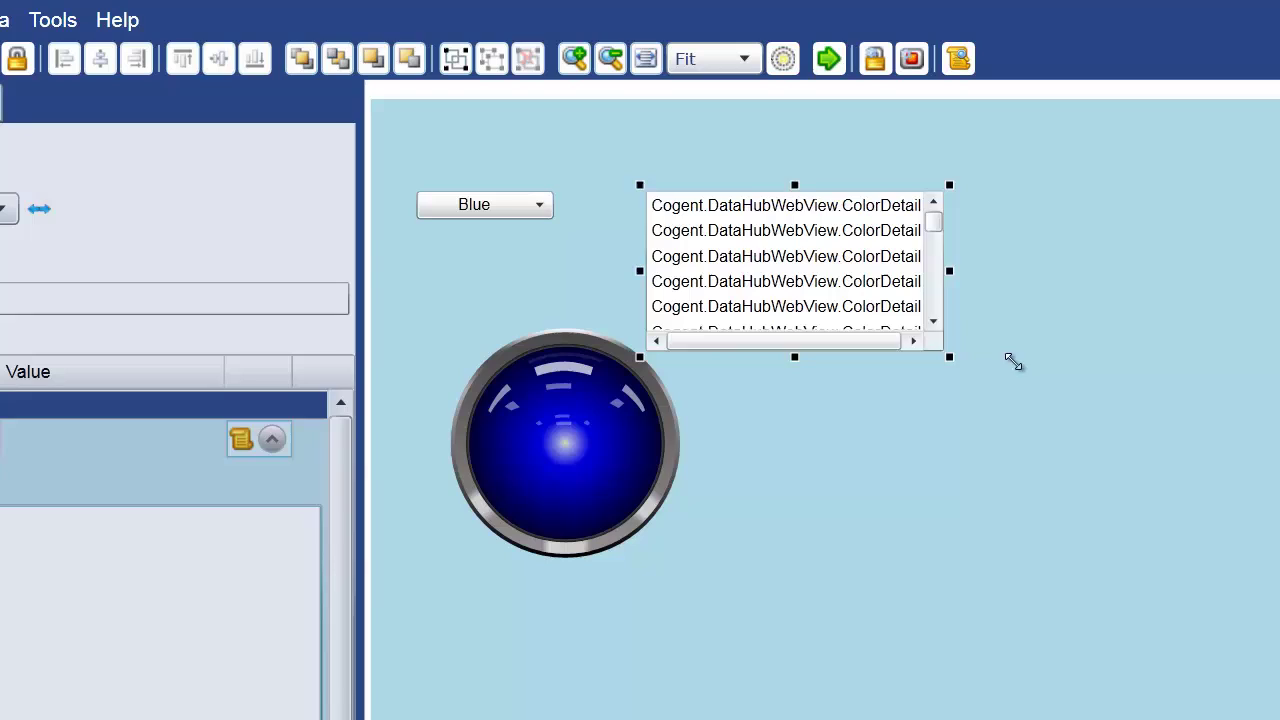
left_click_drag(1013, 362, 1087, 366)
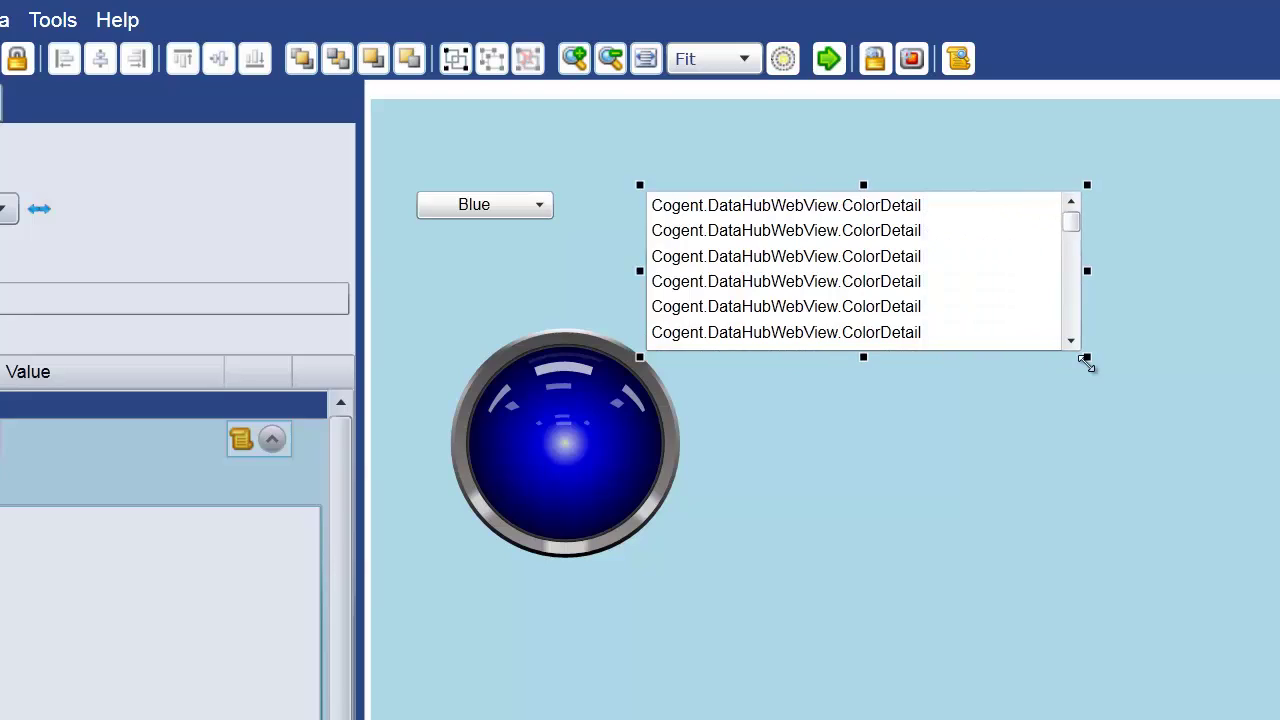
left_click_drag(1083, 363, 860, 305)
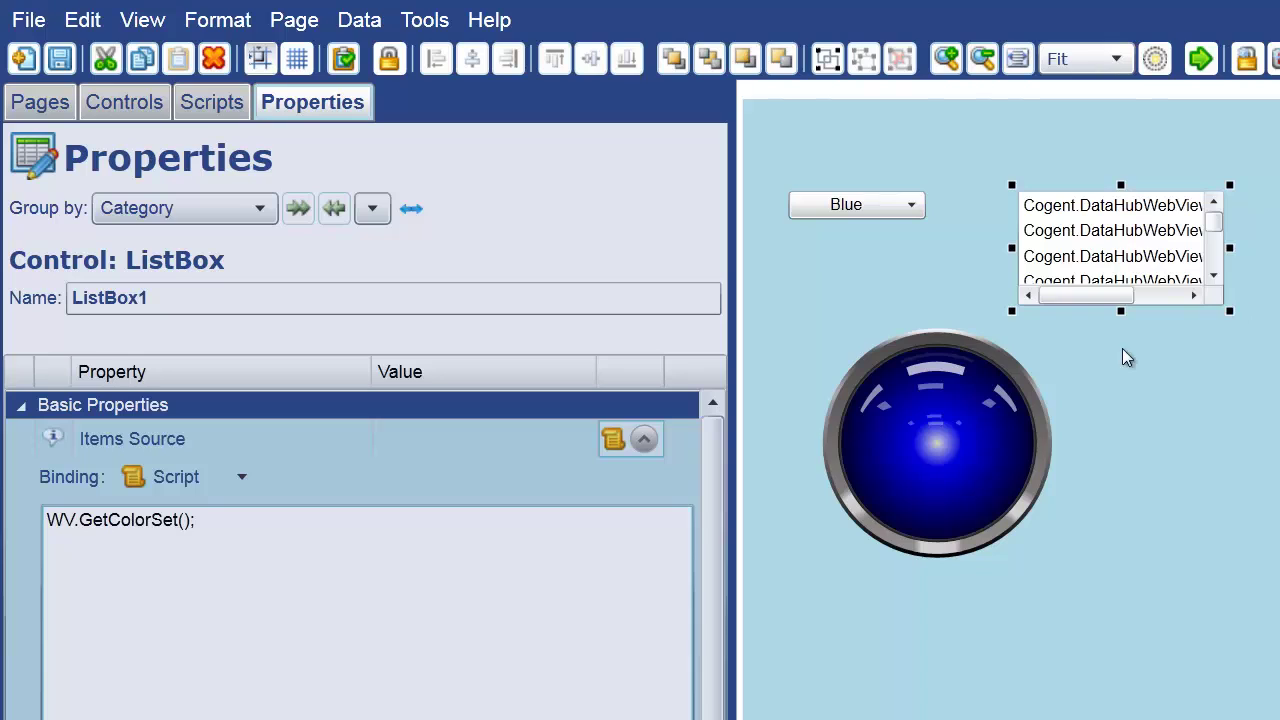
Step: Set ListBox1's Display Member Path to Name after trying Color and Code, and stretch it taller
left_click(643, 443)
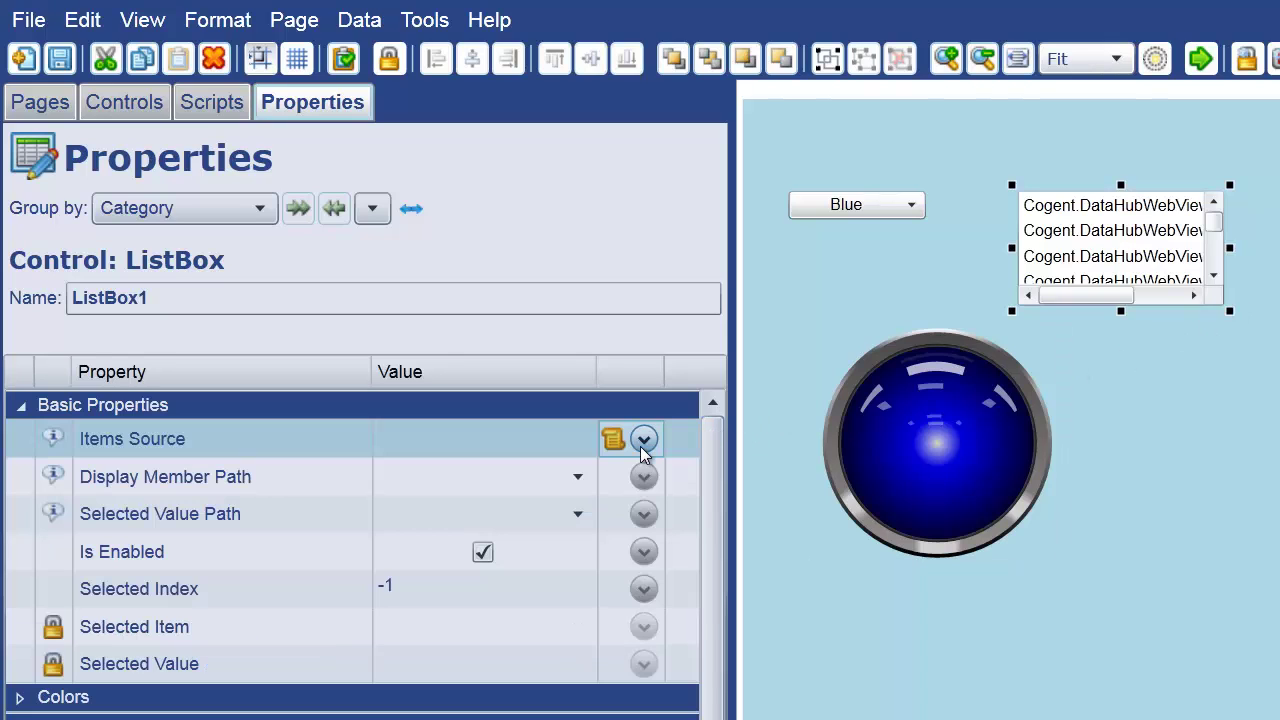
left_click(577, 478)
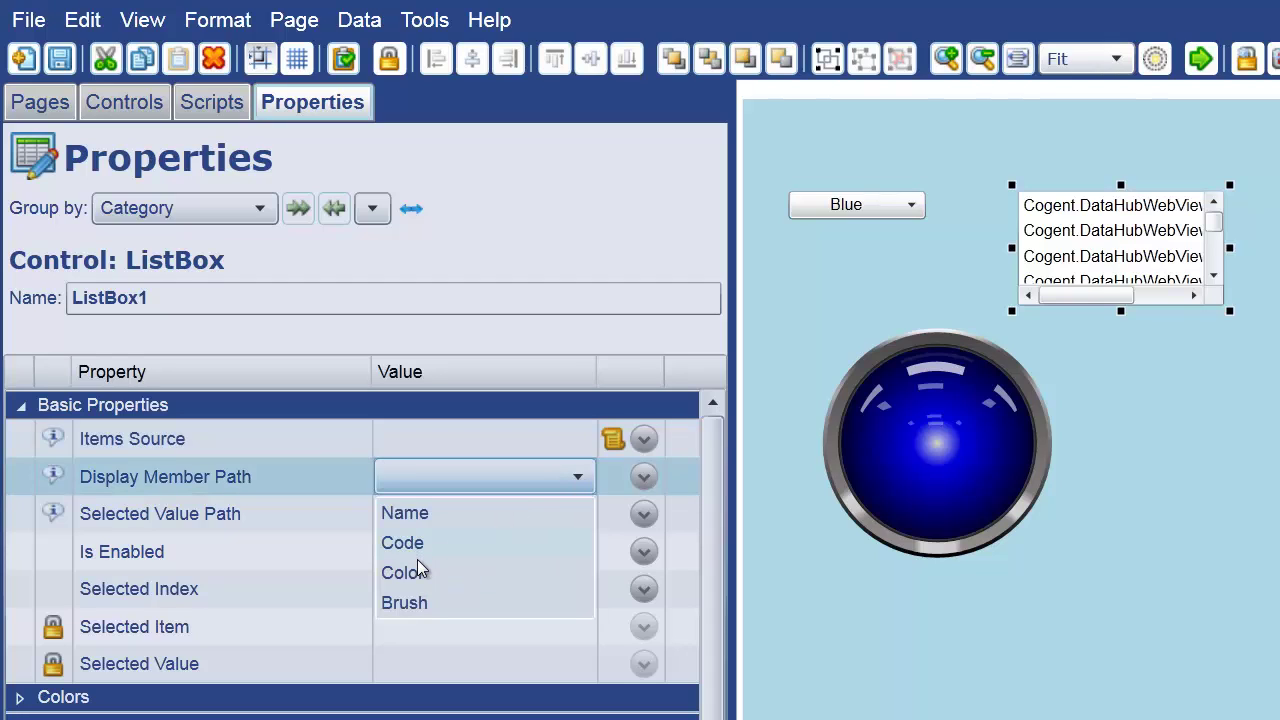
left_click(417, 572)
left_click(558, 482)
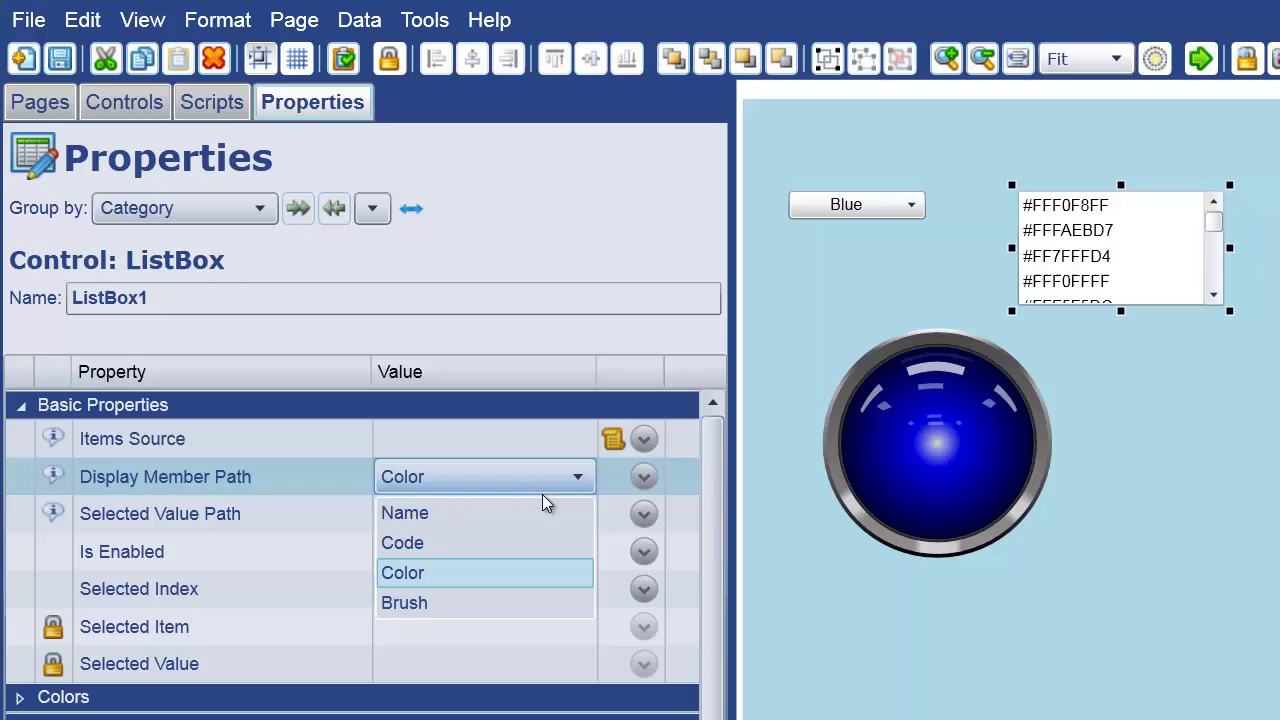
left_click(419, 542)
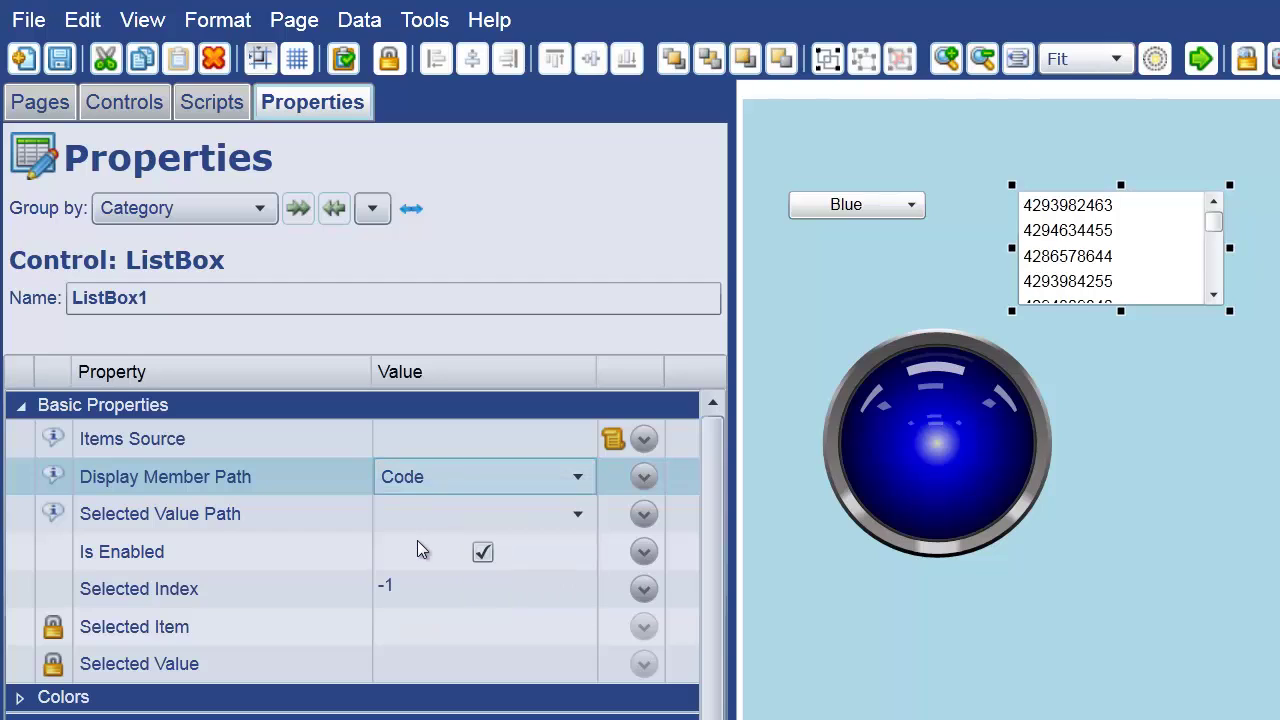
left_click(503, 485)
left_click(477, 515)
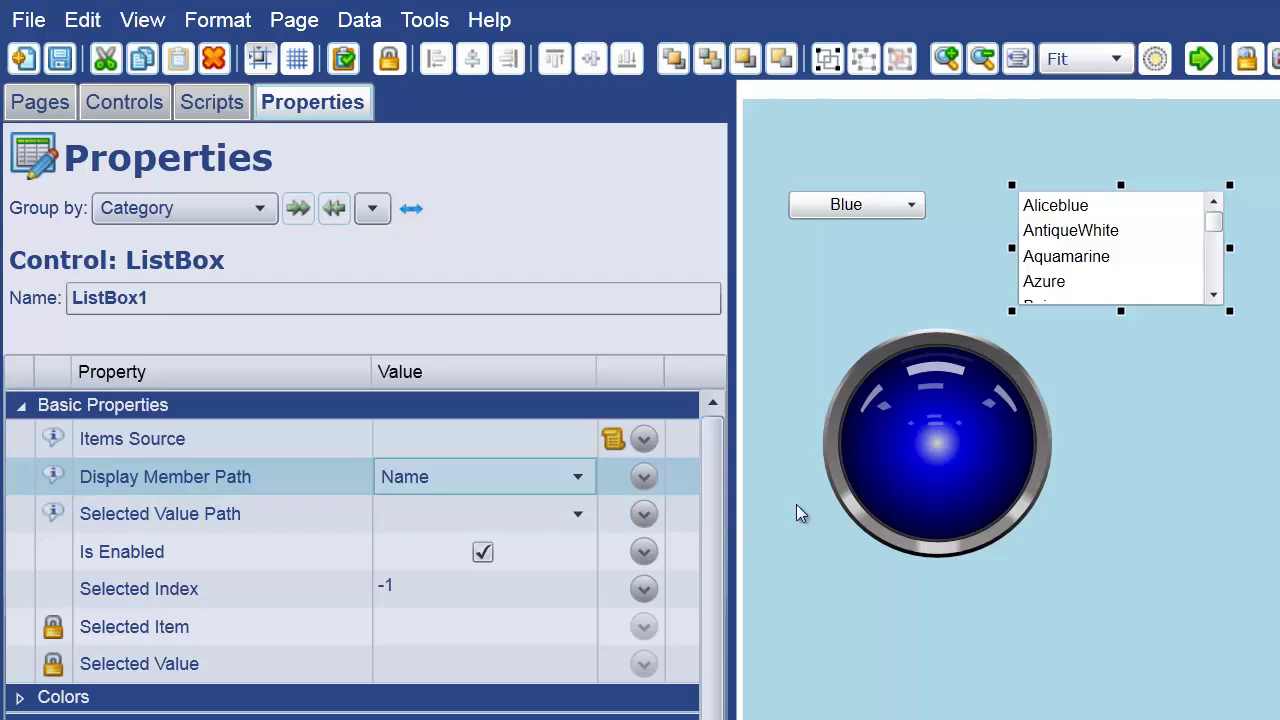
left_click_drag(1119, 307, 1123, 321)
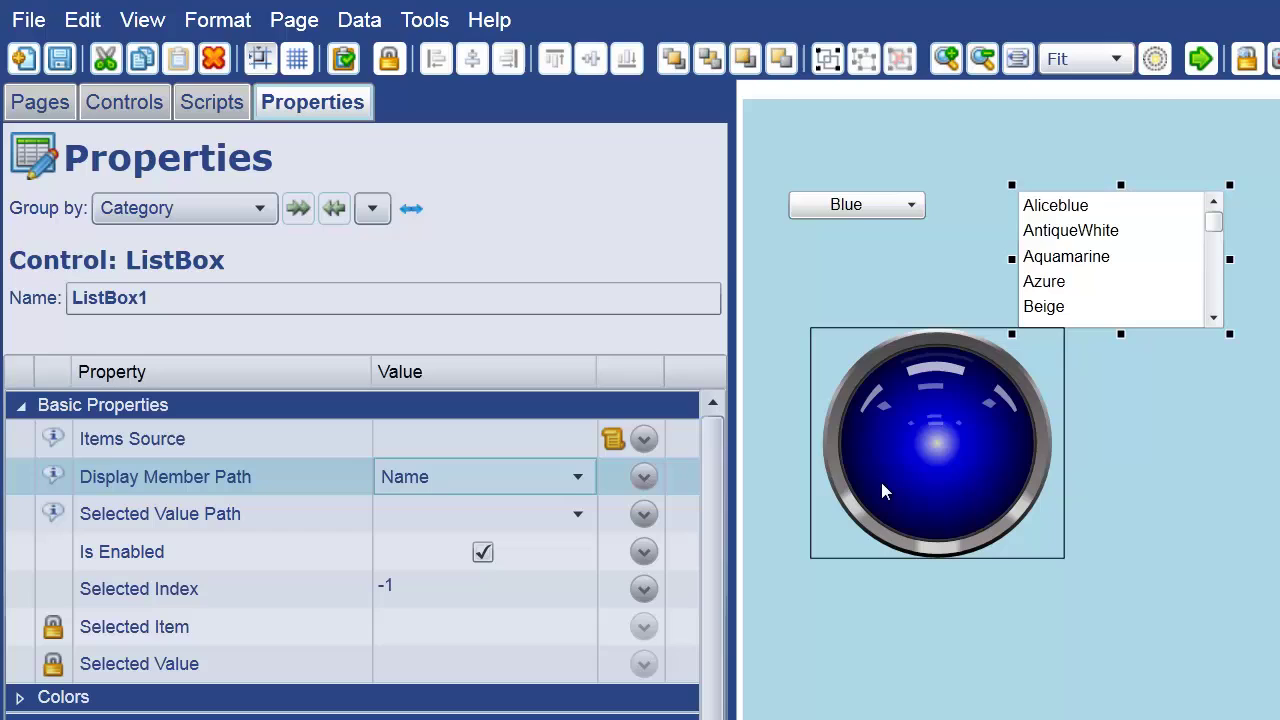
Step: Set ListBox1's Selected Value Path to Color
left_click(539, 508)
left_click(539, 507)
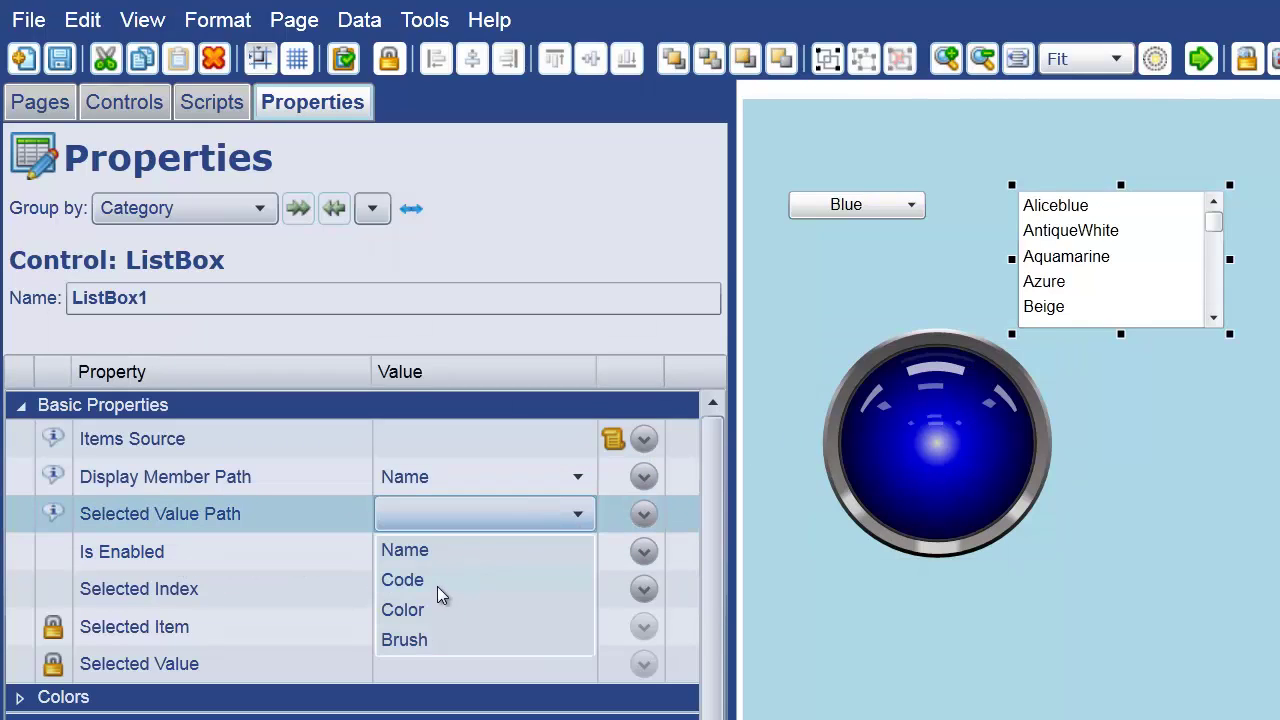
left_click(404, 614)
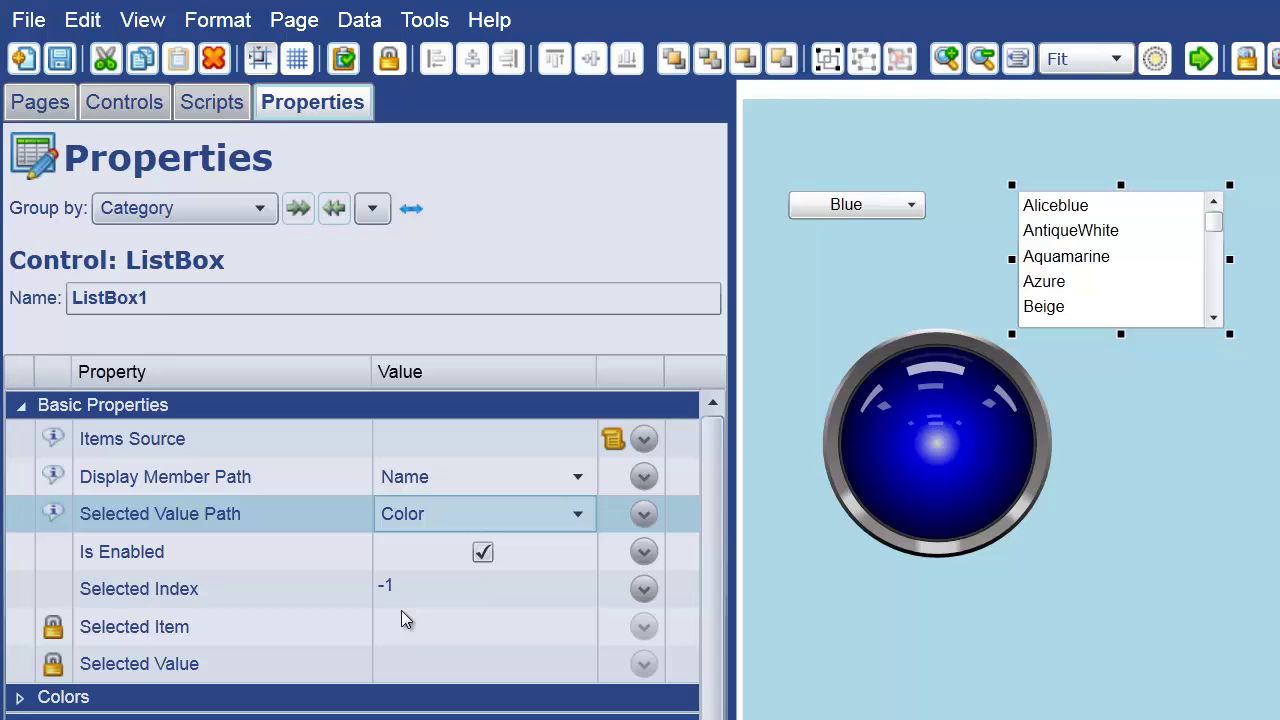
left_click(1017, 437)
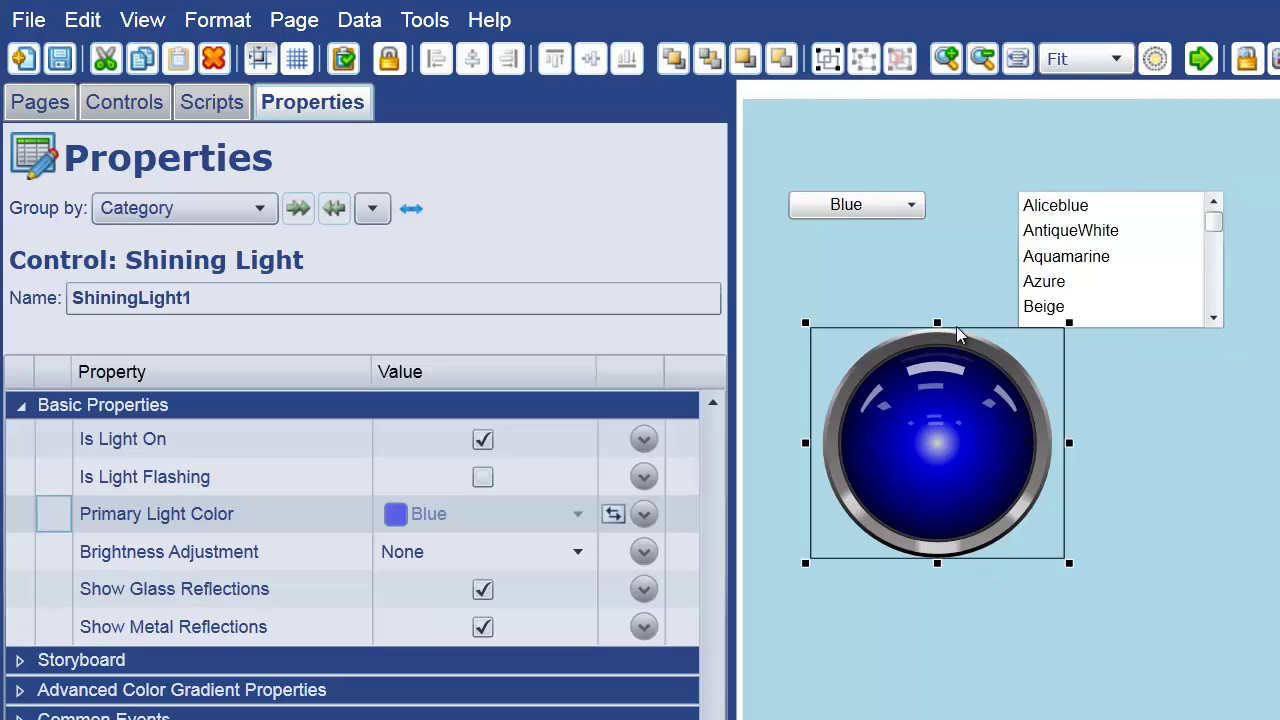
Step: Change the light's colour binding from ComboBox1@SelectedValue to ListBox1@SelectedValue and run the page
left_click(643, 514)
left_click_drag(106, 595, 27, 597)
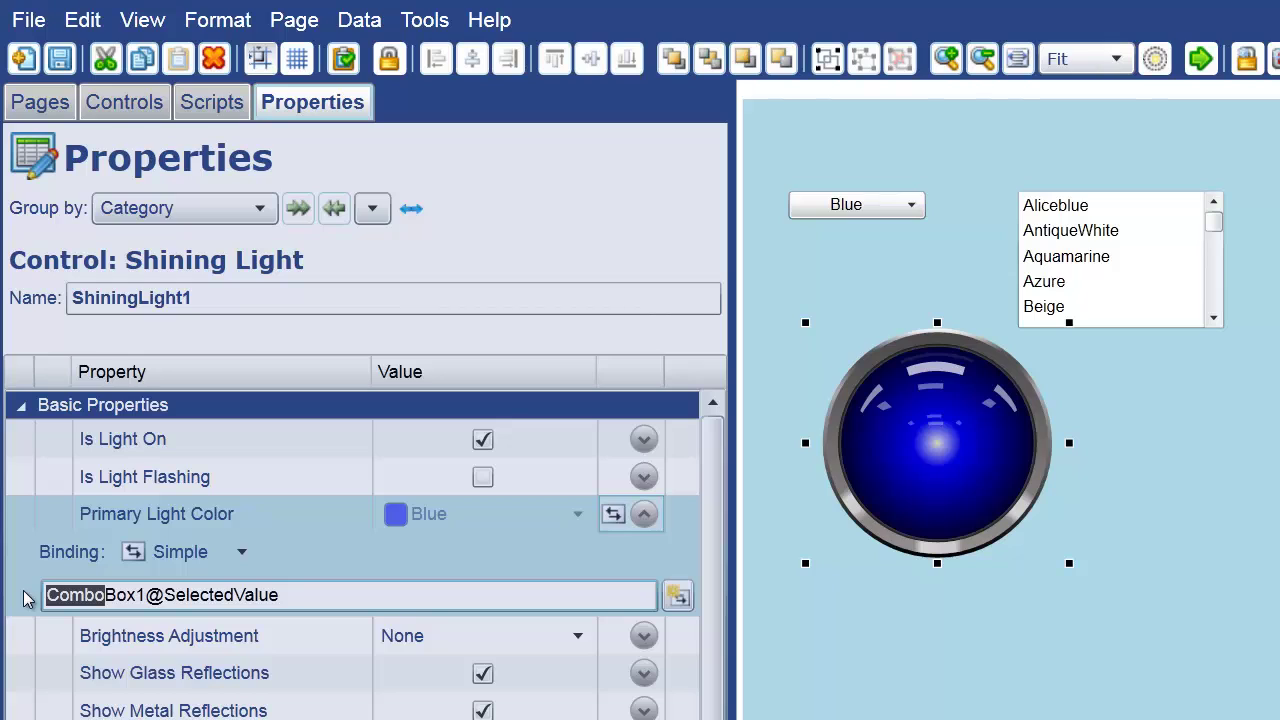
type("List")
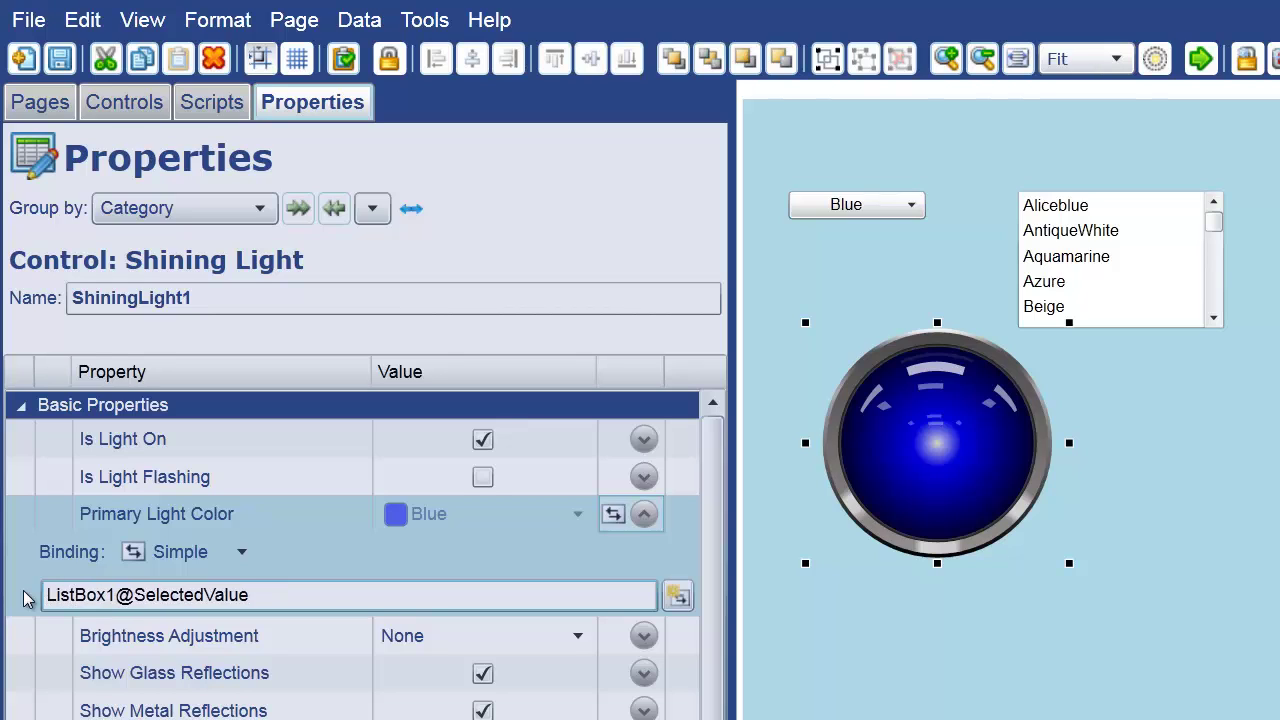
left_click(1200, 58)
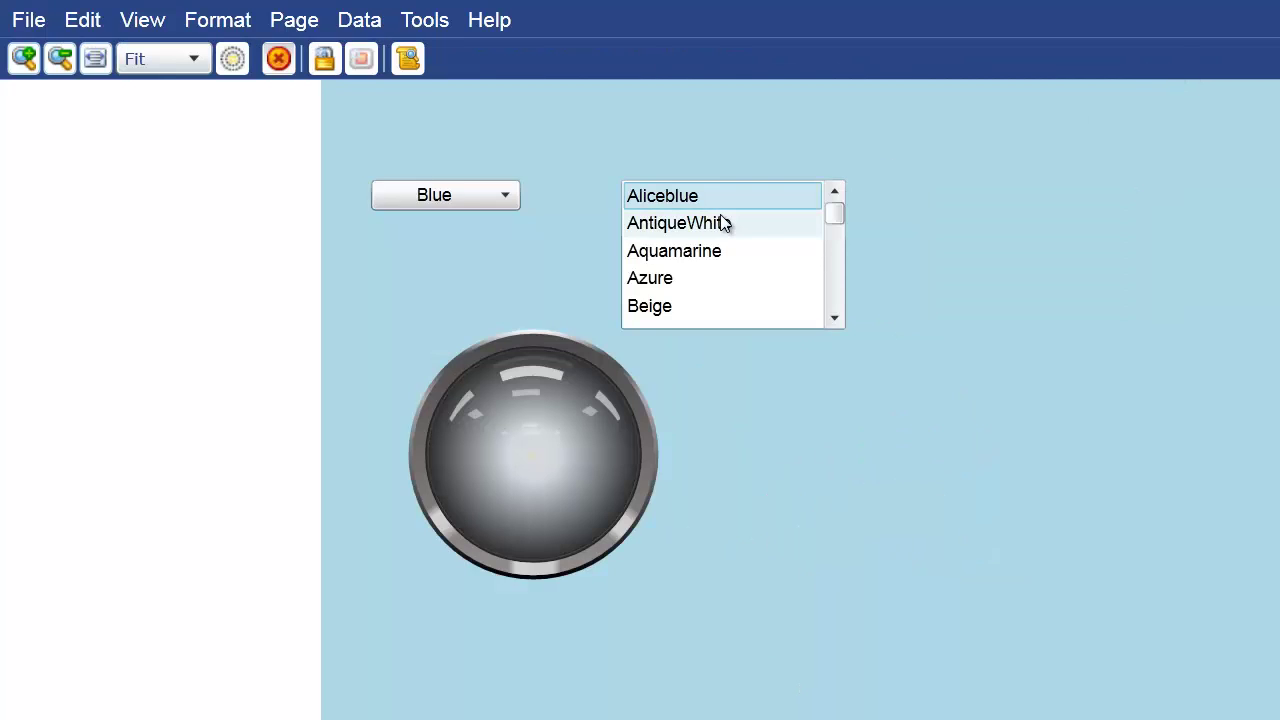
Step: Step the list through Bisque, Coral and DarkOliveGreen, then back up to DarkGreen
key("Down")
key("Down")
key("Down")
key("Down")
key("Down")
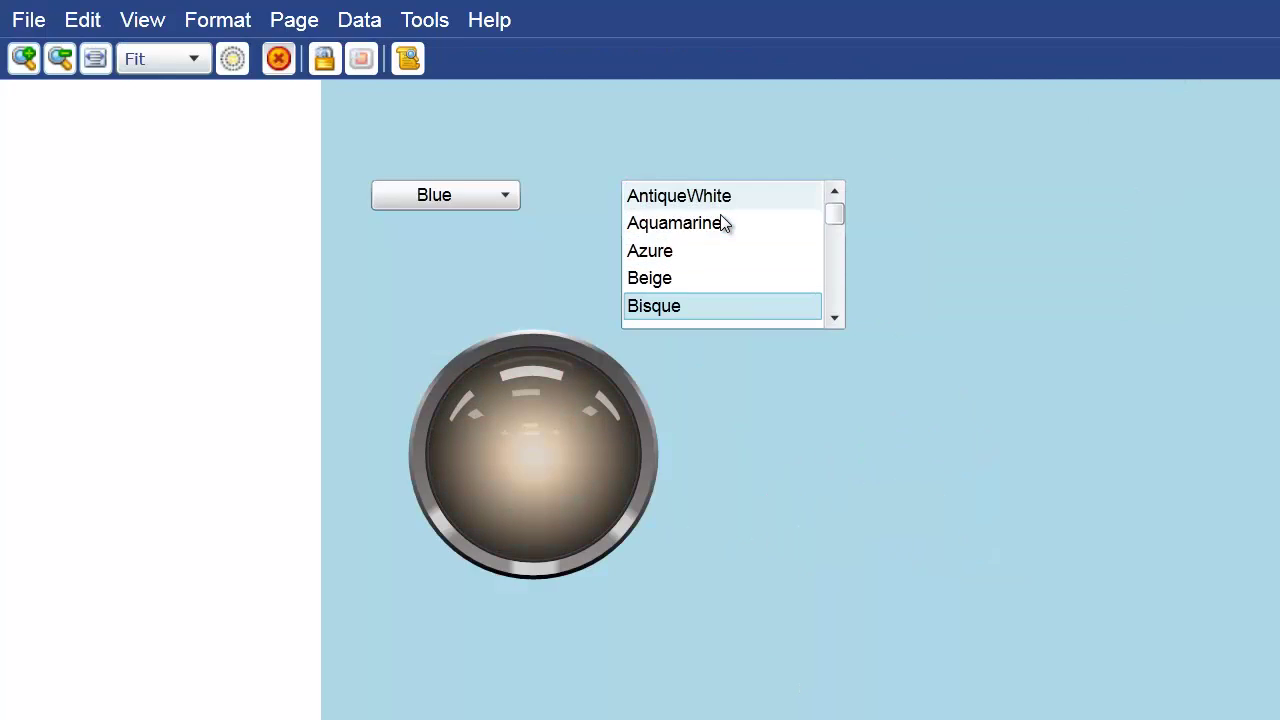
key("Down")
key("Down")
key("Down")
key("Down")
key("Down")
key("Down")
key("Down")
key("Down")
key("Down")
key("Down")
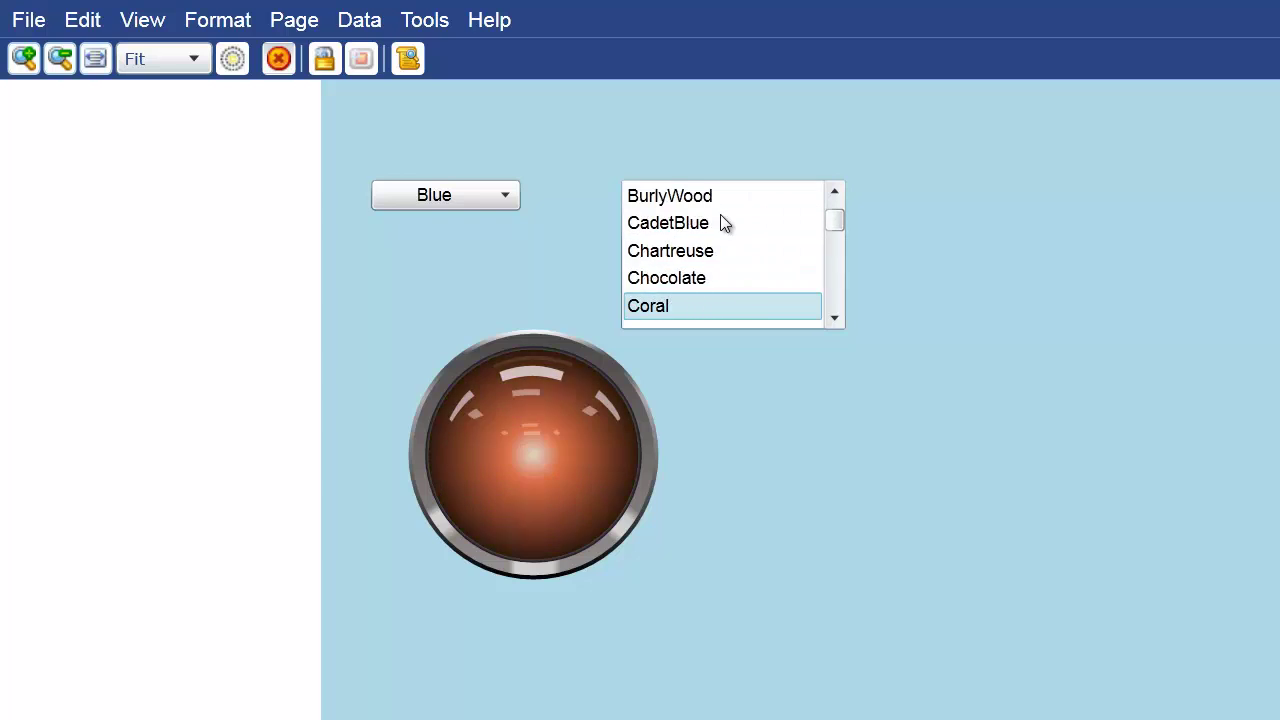
key("Down")
key("Down")
key("Down")
key("Down")
key("Down")
key("Down")
key("Down")
key("Down")
key("Down")
key("Down")
key("Down")
key("Down")
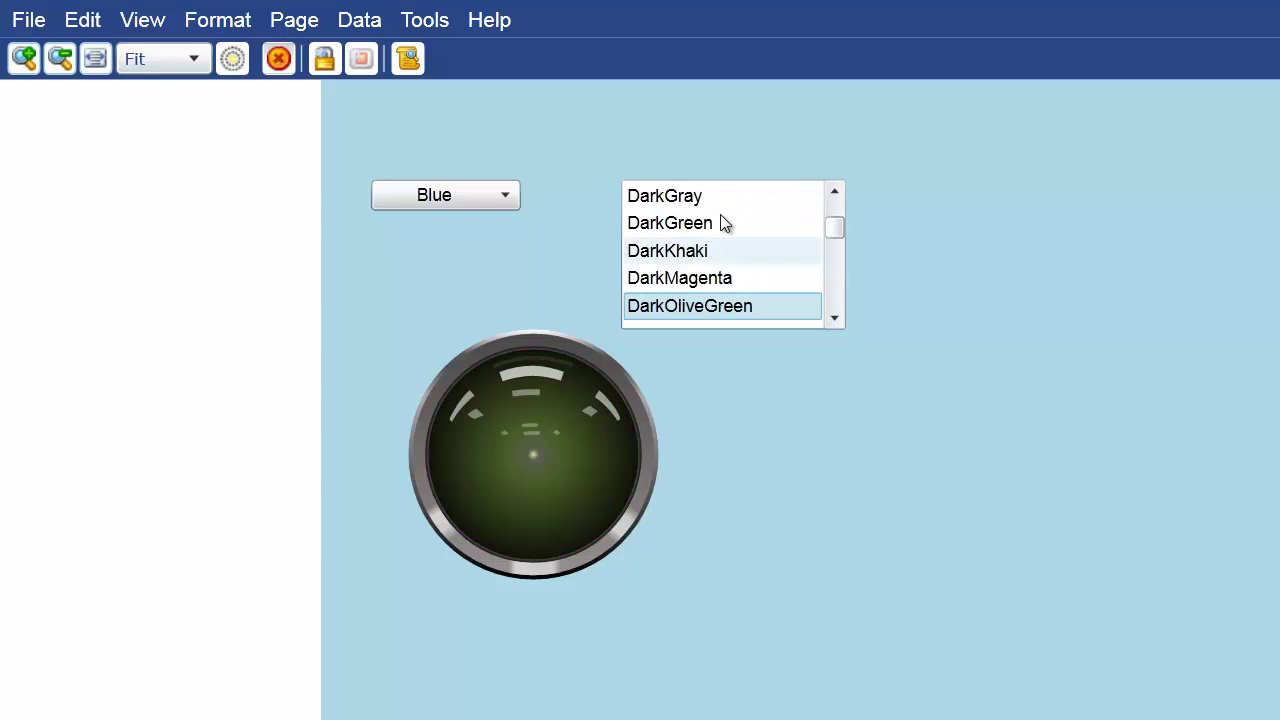
key("Up")
key("Up")
key("Up")
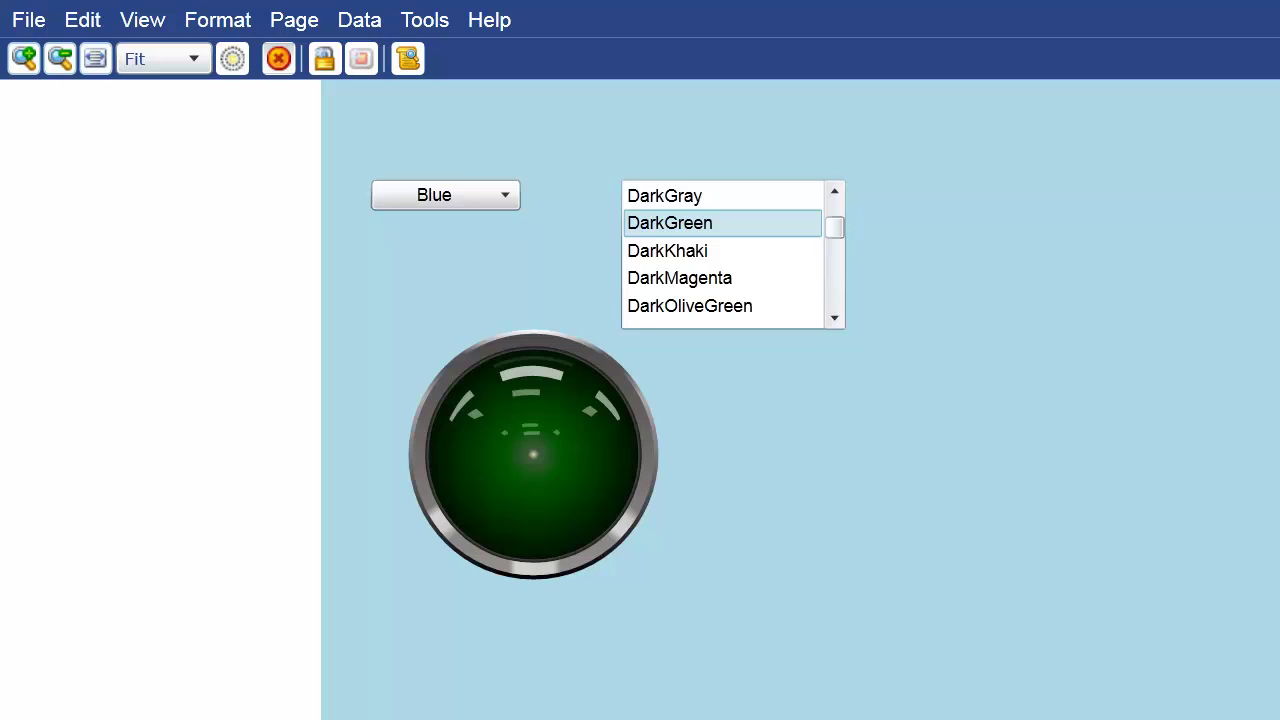